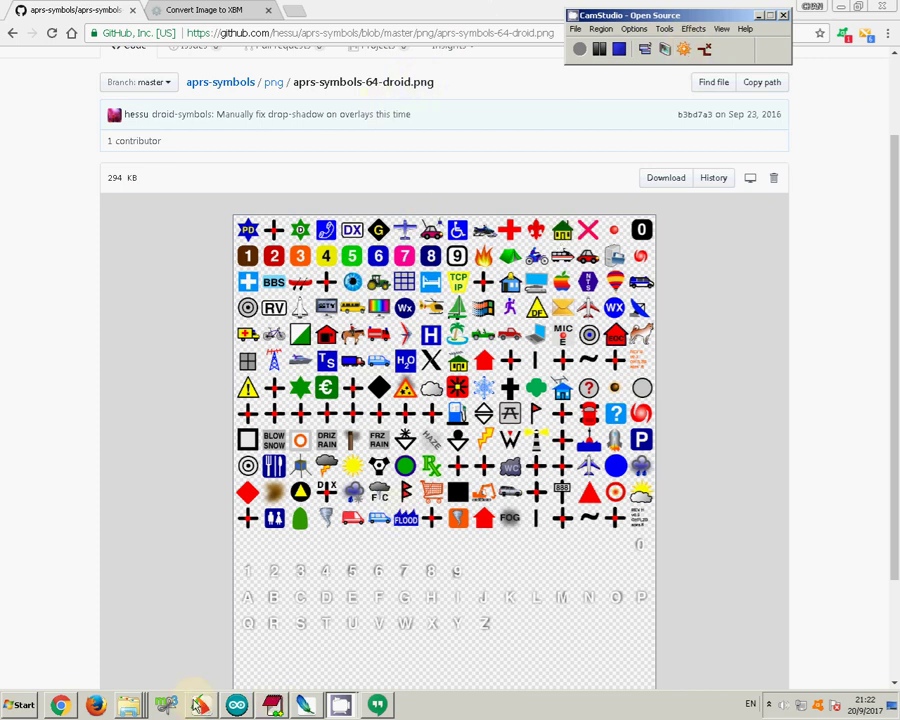
Switch to Photoshop, position the rectangular marquee selection over the black G diamond symbol on the symbol sheet, and copy it
left_click(304, 705)
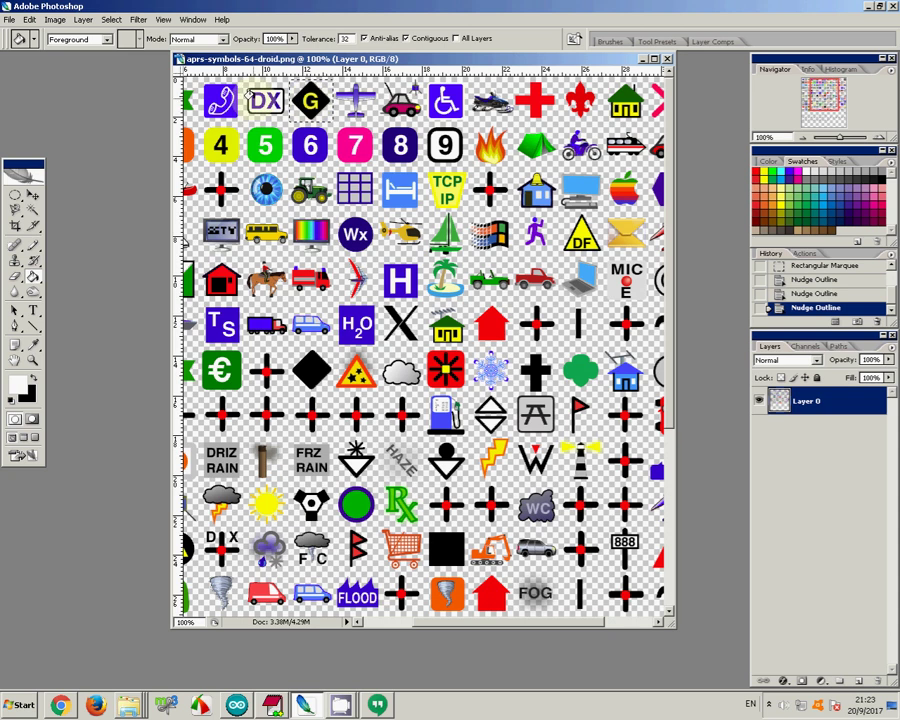
left_click(16, 198)
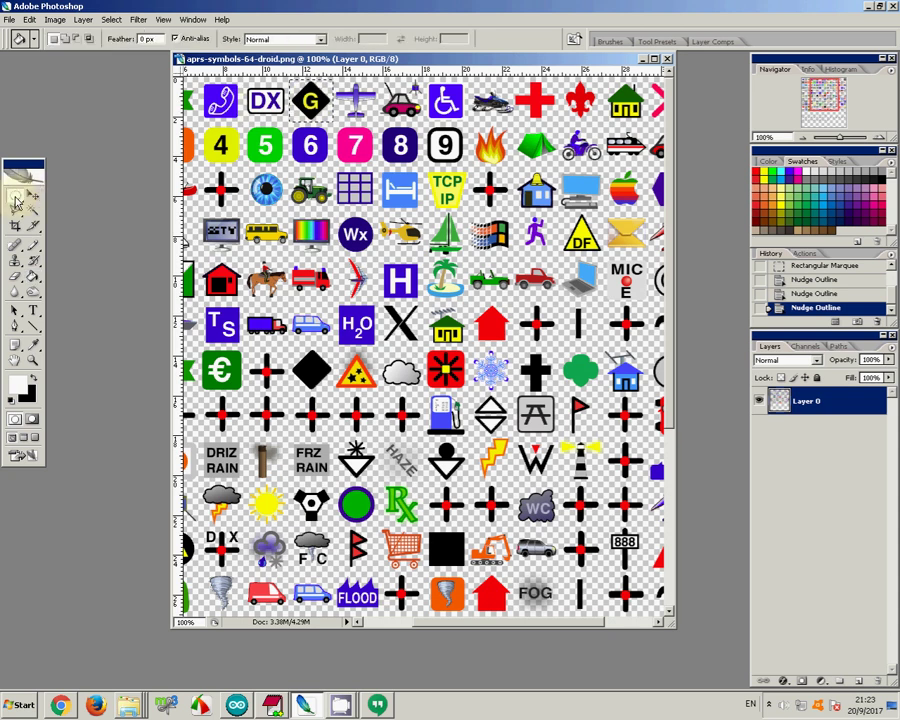
mouse_move(16, 198)
left_mouse_down()
mouse_move(26, 204)
mouse_move(30, 195)
left_mouse_up()
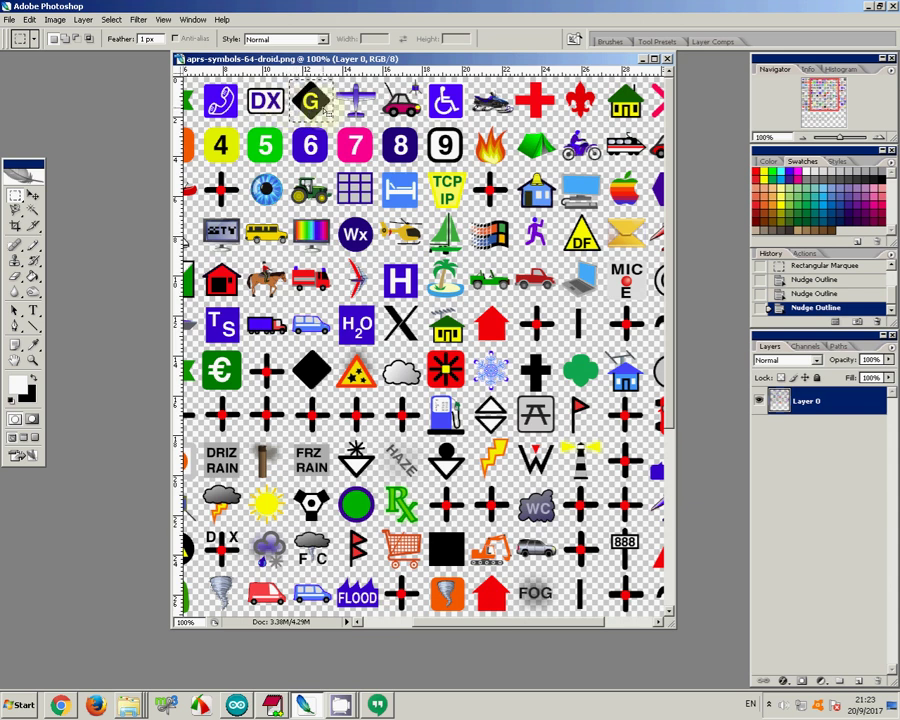
key("shift+Tab")
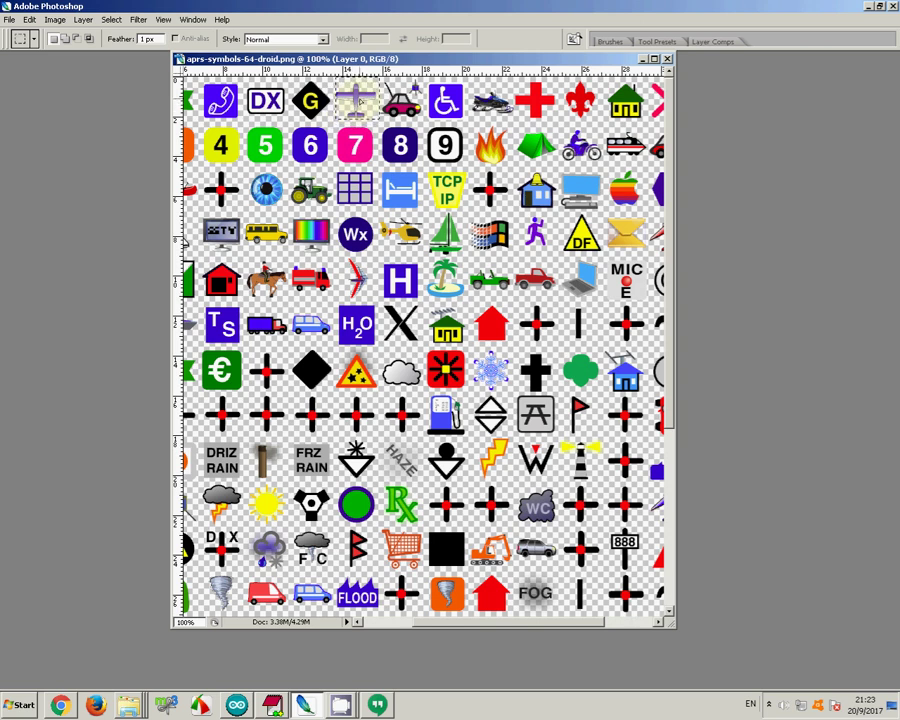
left_click_drag(358, 103, 310, 103)
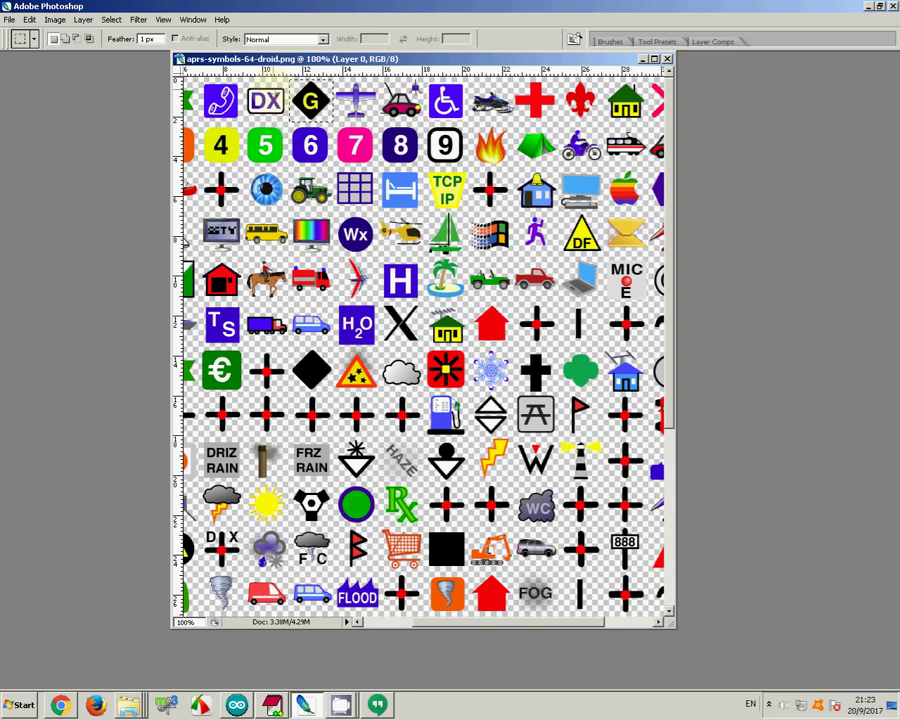
key("Tab")
left_click(30, 19)
left_click(44, 119)
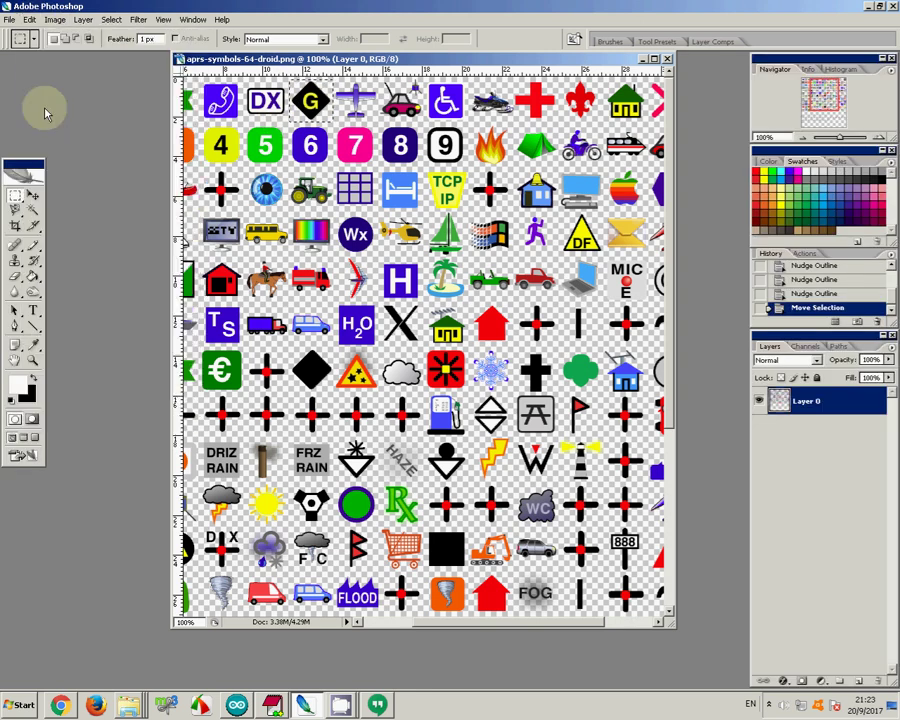
Start a new document using Grayscale color mode and a resolution of 300 pixels/inch
left_click(10, 19)
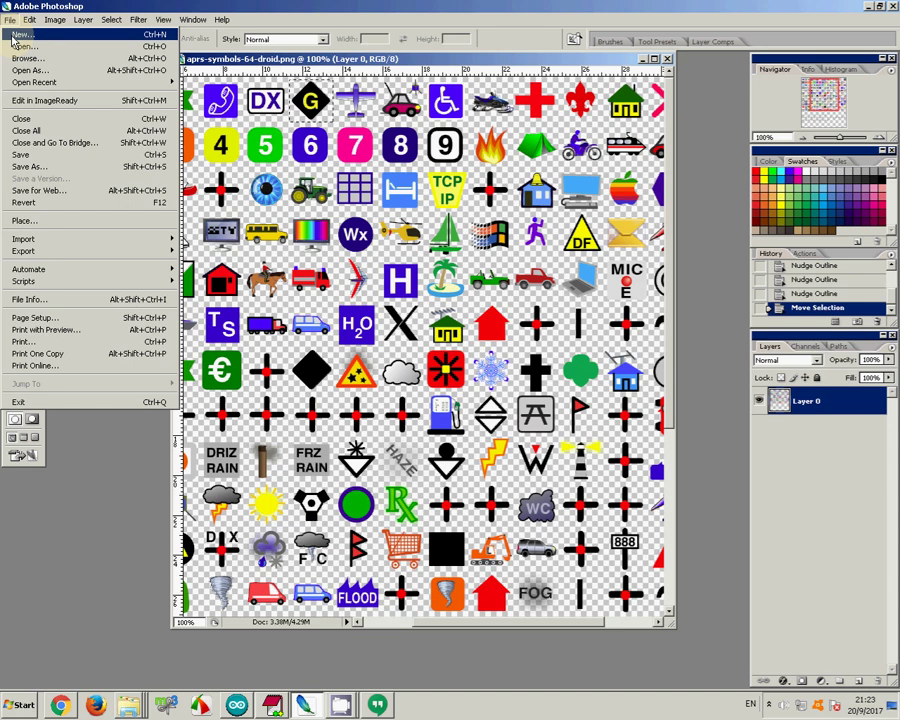
left_click(20, 35)
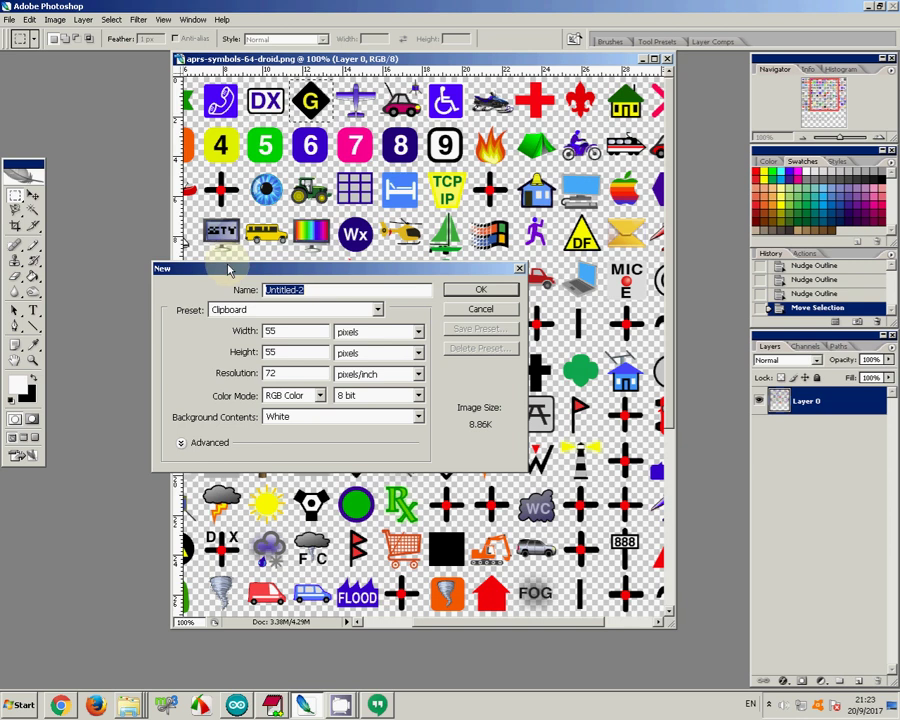
left_click_drag(230, 269, 206, 126)
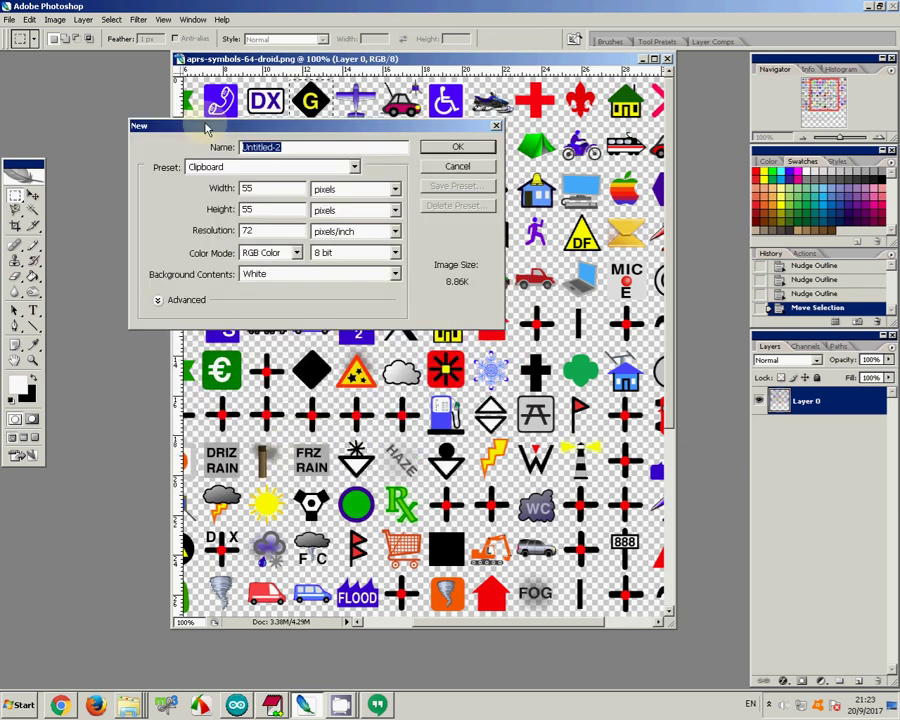
left_click(292, 253)
left_click(262, 279)
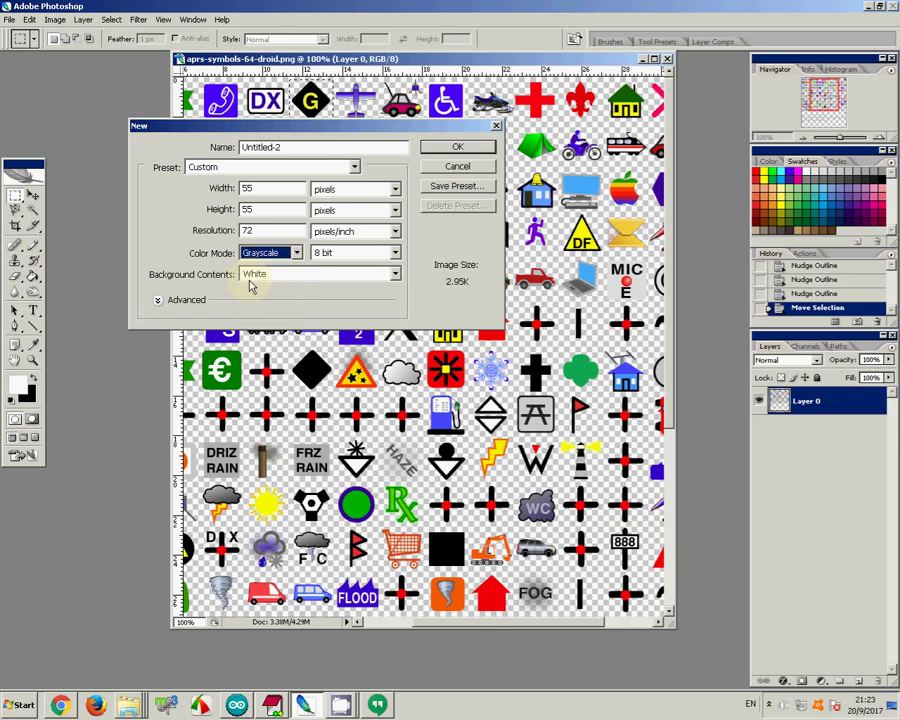
left_click(216, 231)
type("300")
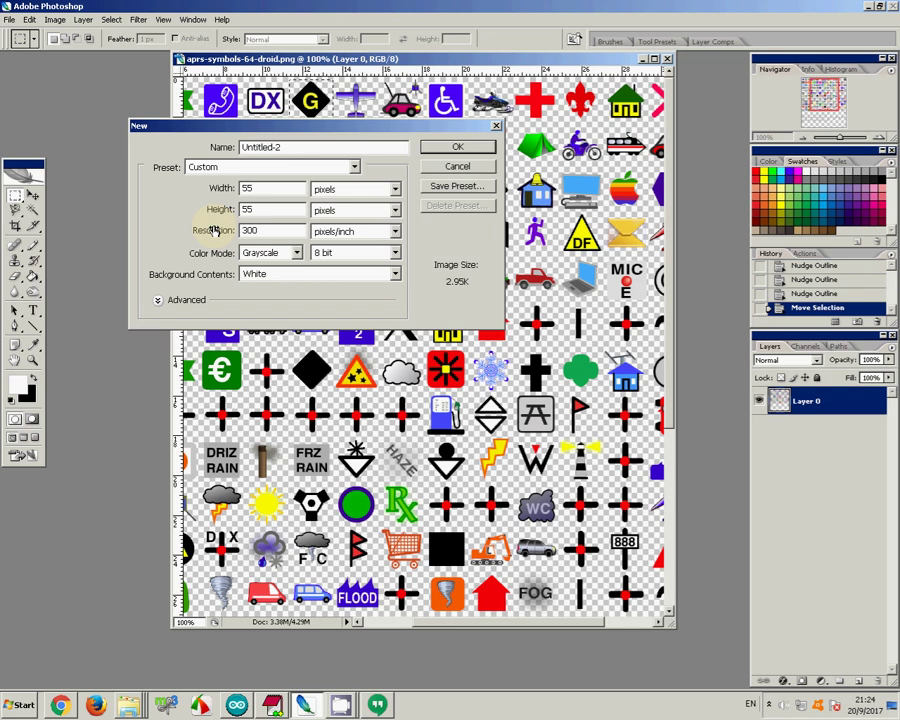
Set the new document's width and height to 60 pixels each and create it
double_click(262, 190)
type("6")
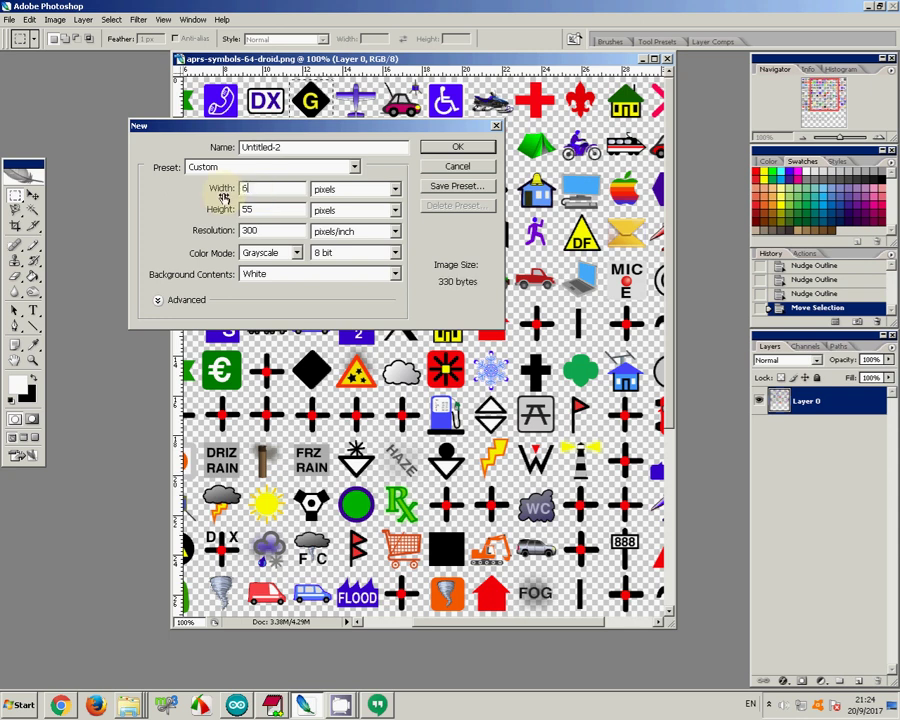
type("0")
double_click(236, 208)
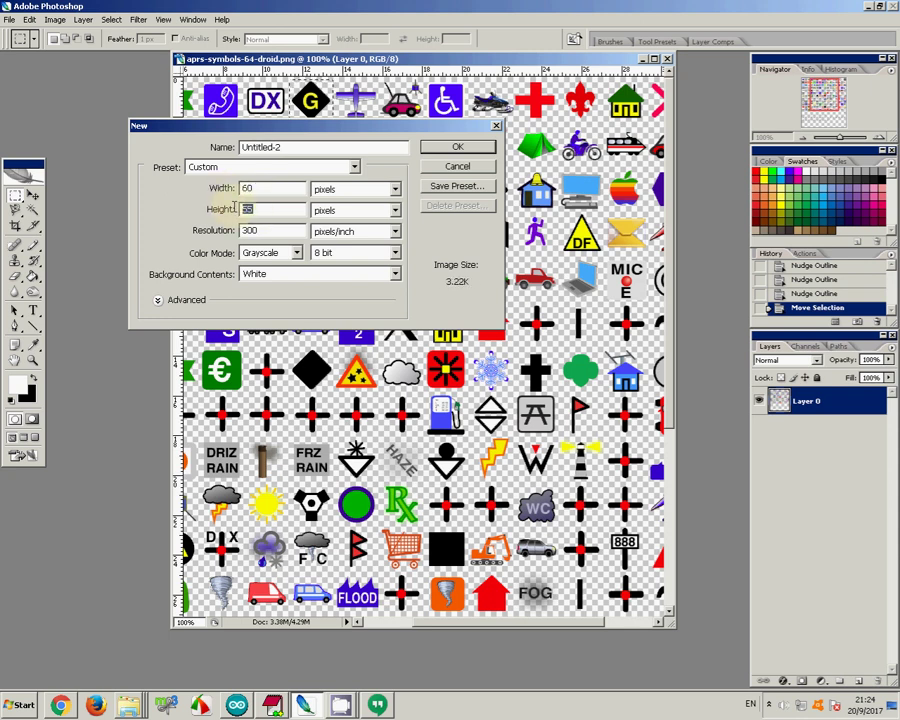
type("60")
left_click(451, 148)
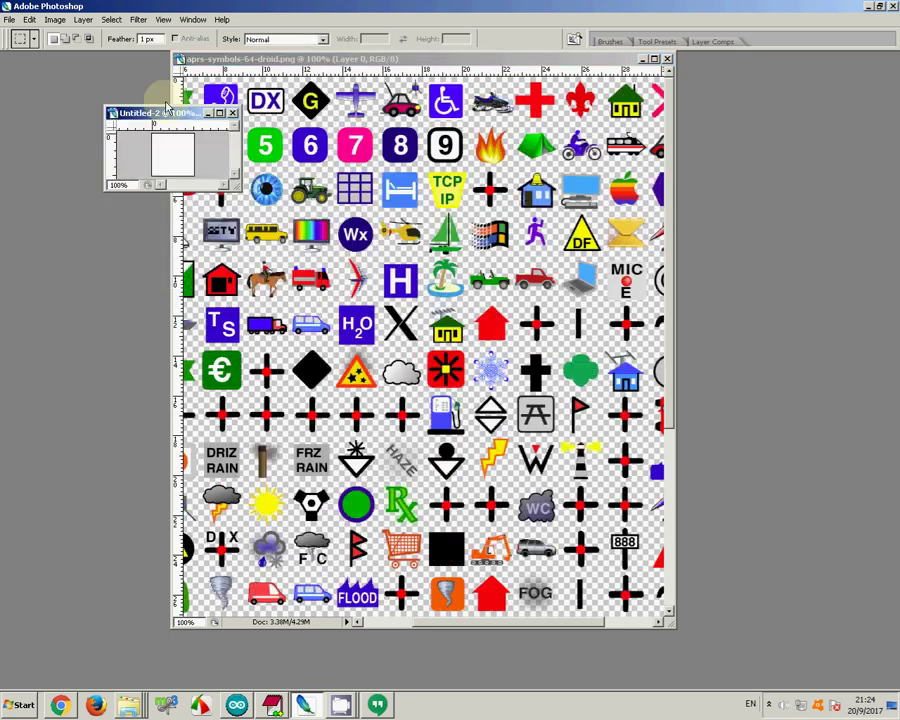
Paste the copied G diamond symbol into the new blank document and enlarge that document's window
left_click_drag(170, 113, 145, 95)
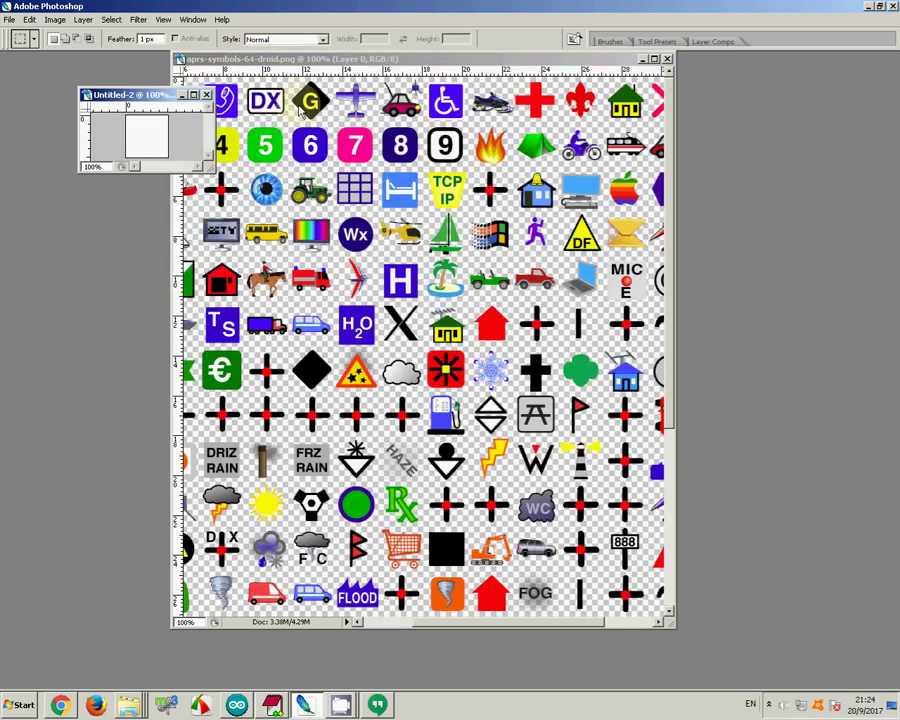
left_click(313, 77)
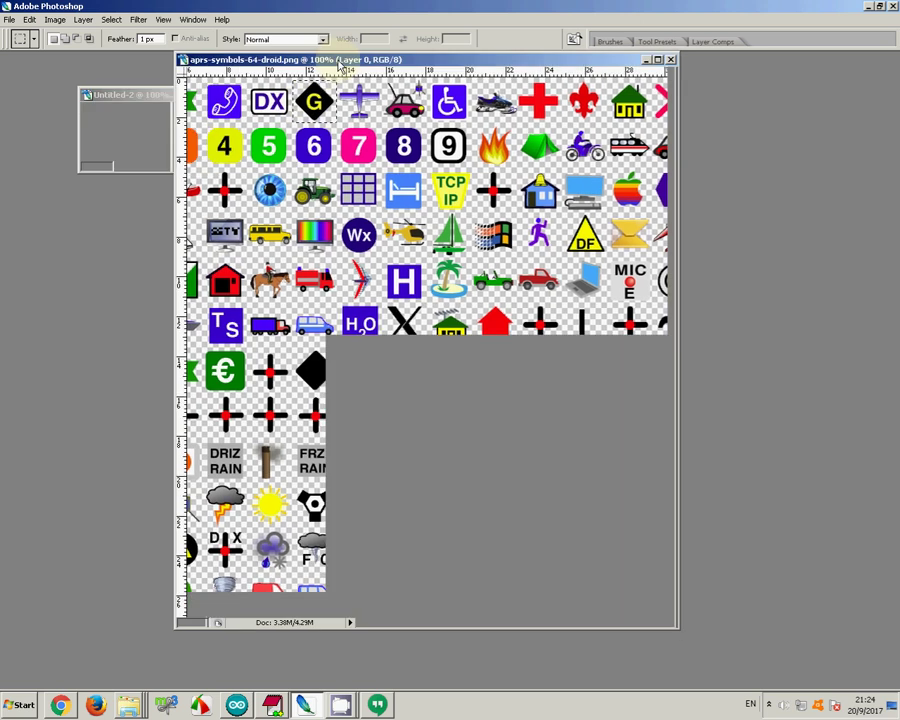
left_click(154, 95)
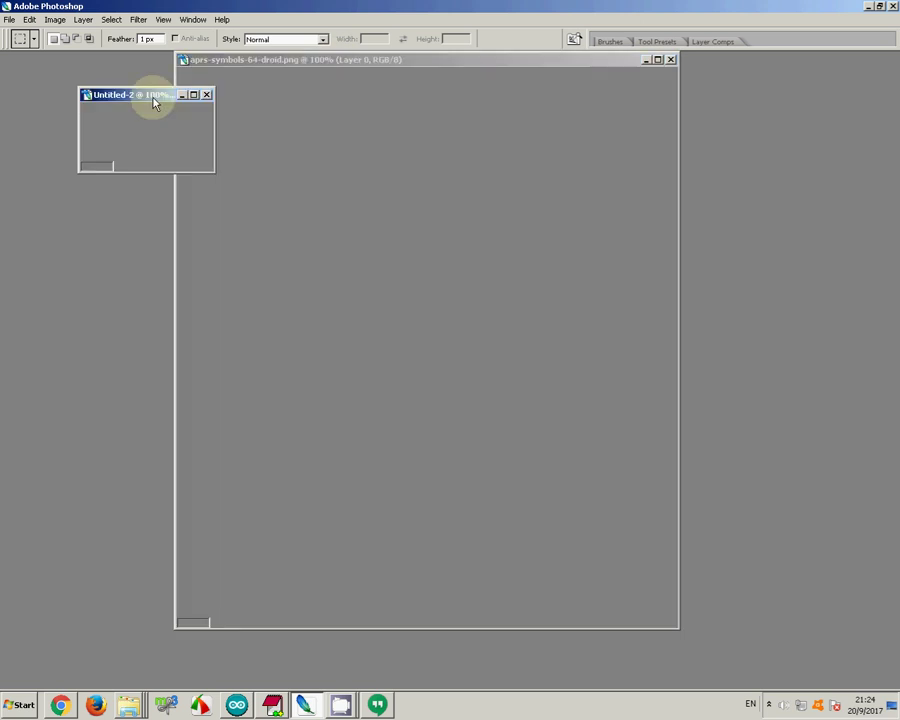
key("Tab")
left_click(30, 19)
left_click(40, 129)
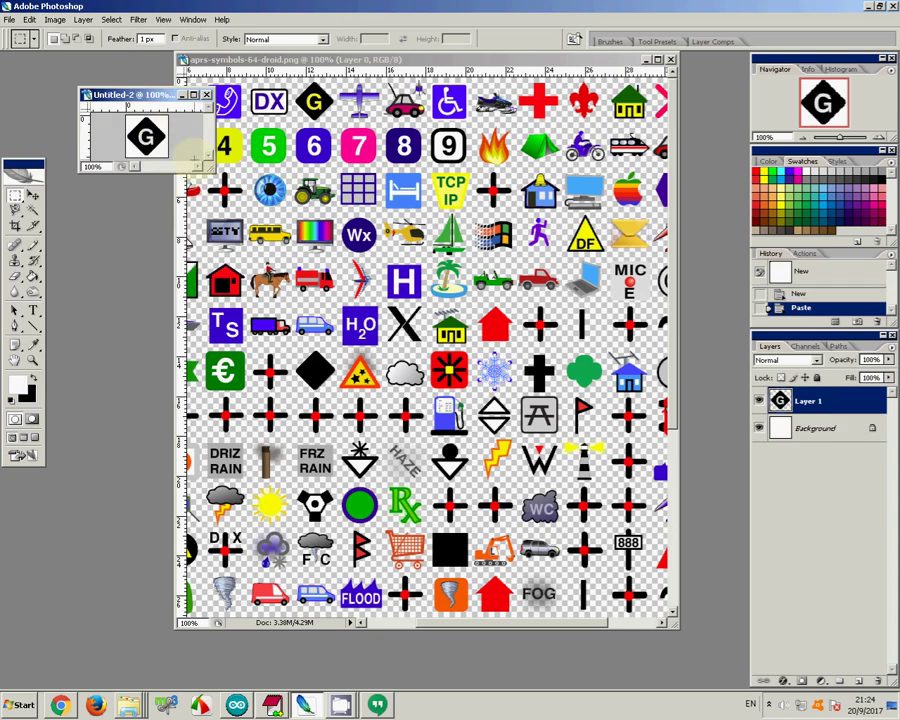
left_click_drag(203, 160, 550, 395)
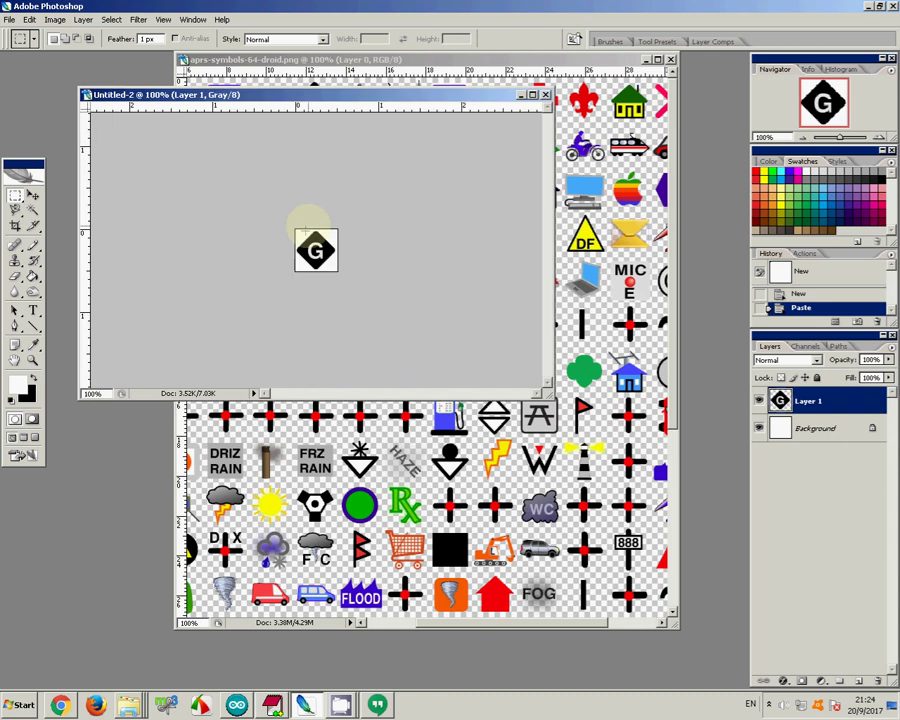
left_click_drag(305, 94, 334, 125)
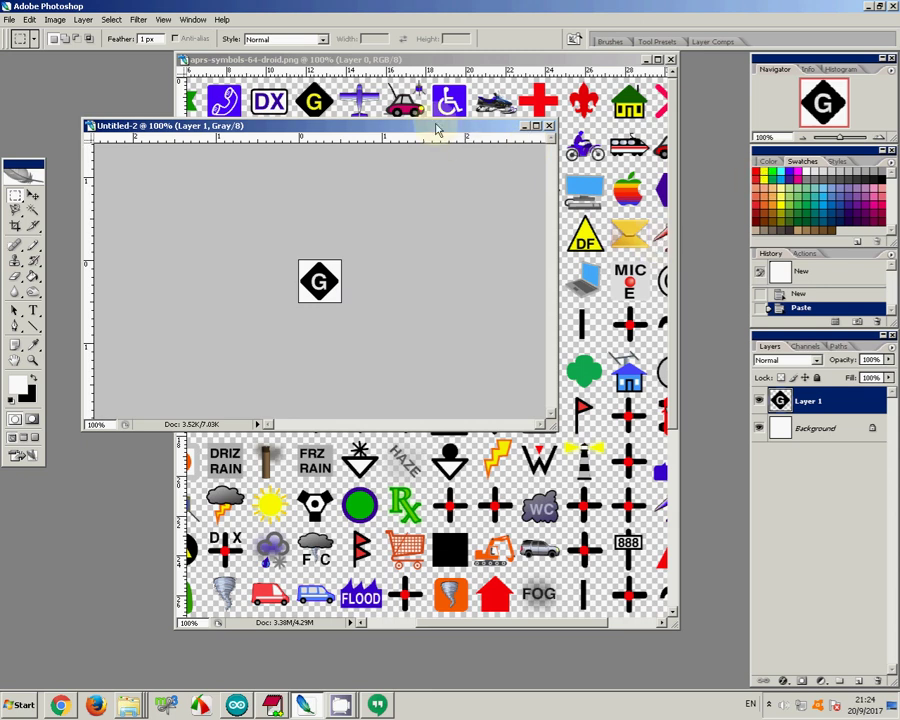
left_click_drag(436, 128, 436, 70)
Select the light grey letter G with the Magic Wand, fill it with the white foreground color using the Paint Bucket, and deselect
left_click(880, 137)
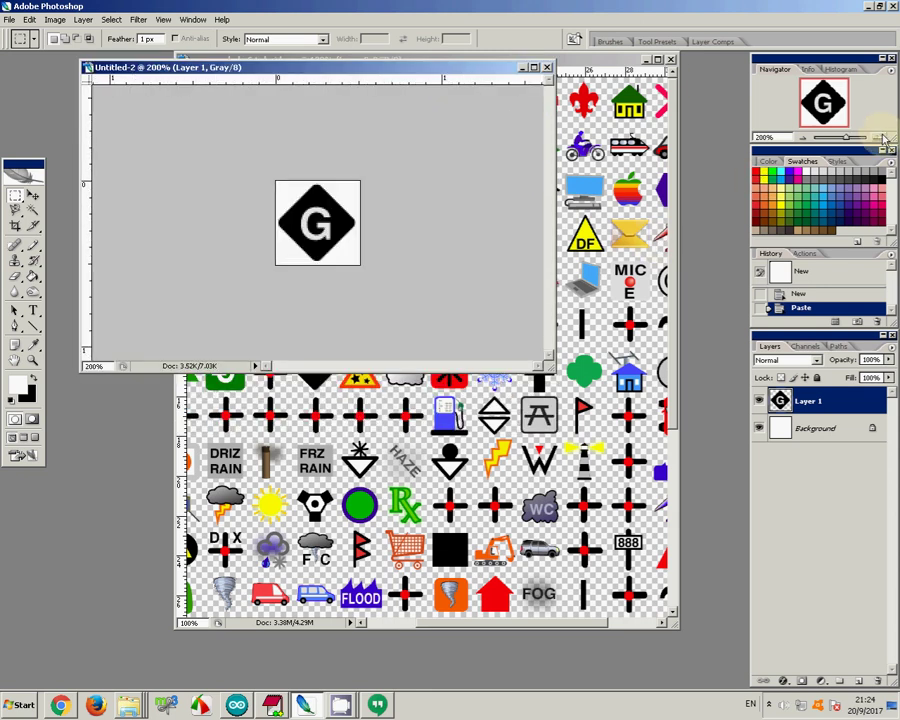
left_click(880, 137)
left_click(880, 137)
left_click(880, 137)
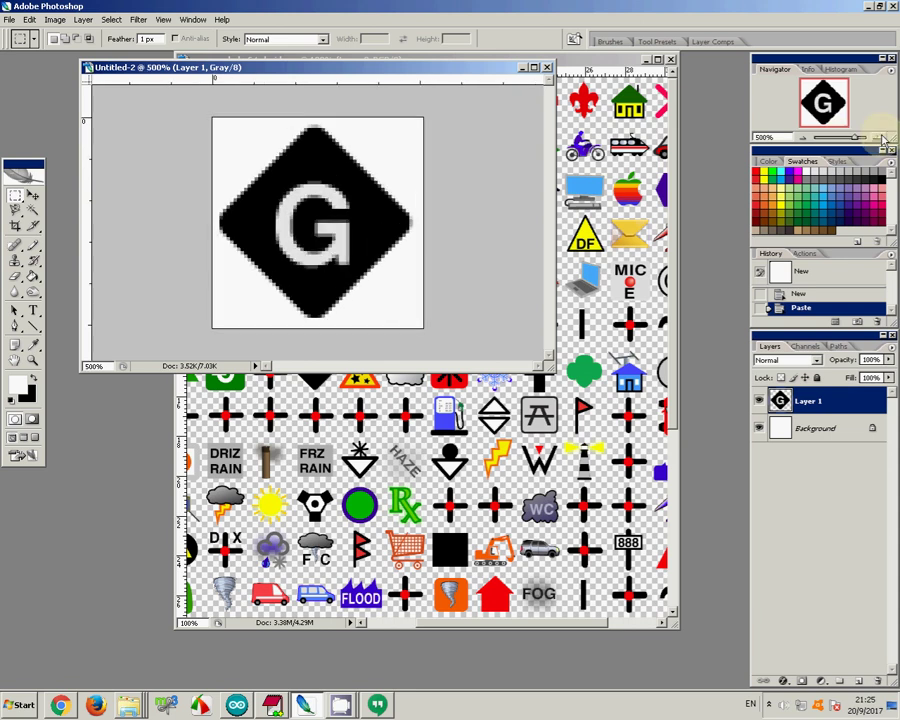
left_click(880, 137)
left_click(880, 137)
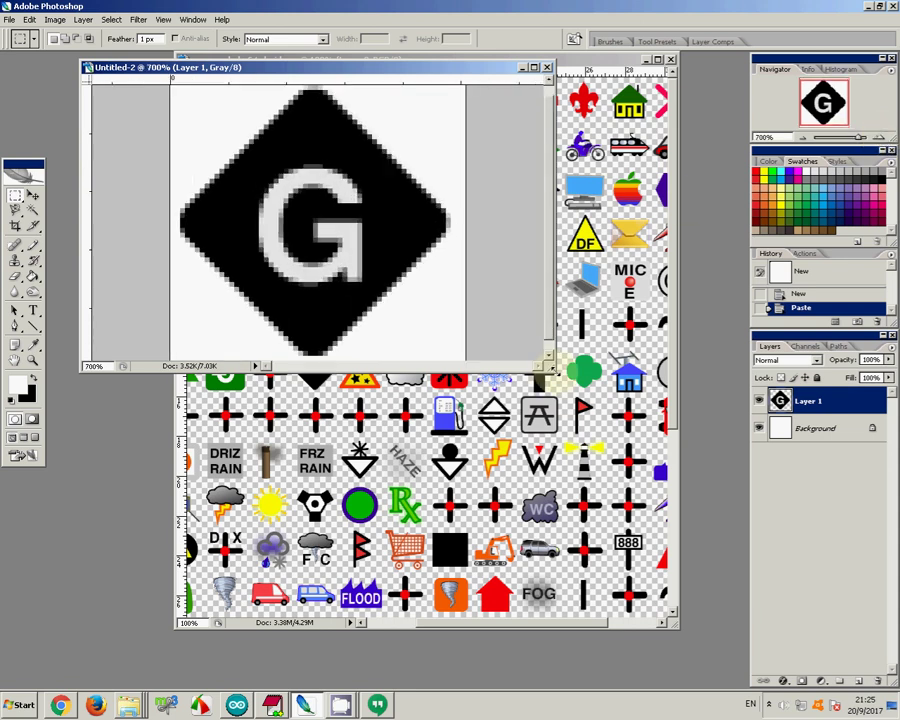
left_click_drag(585, 406, 585, 403)
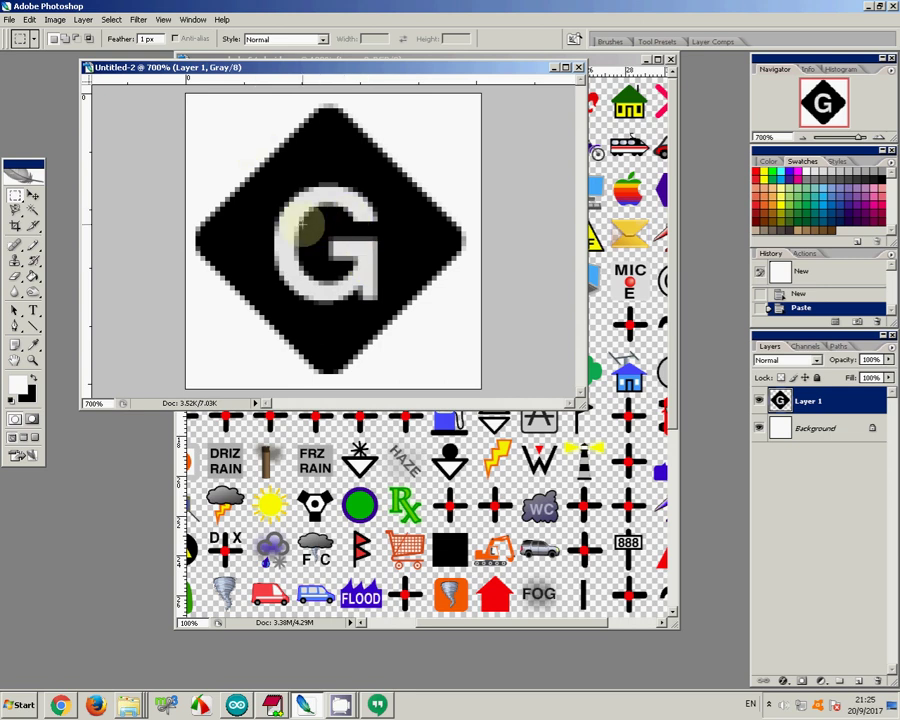
left_click(33, 210)
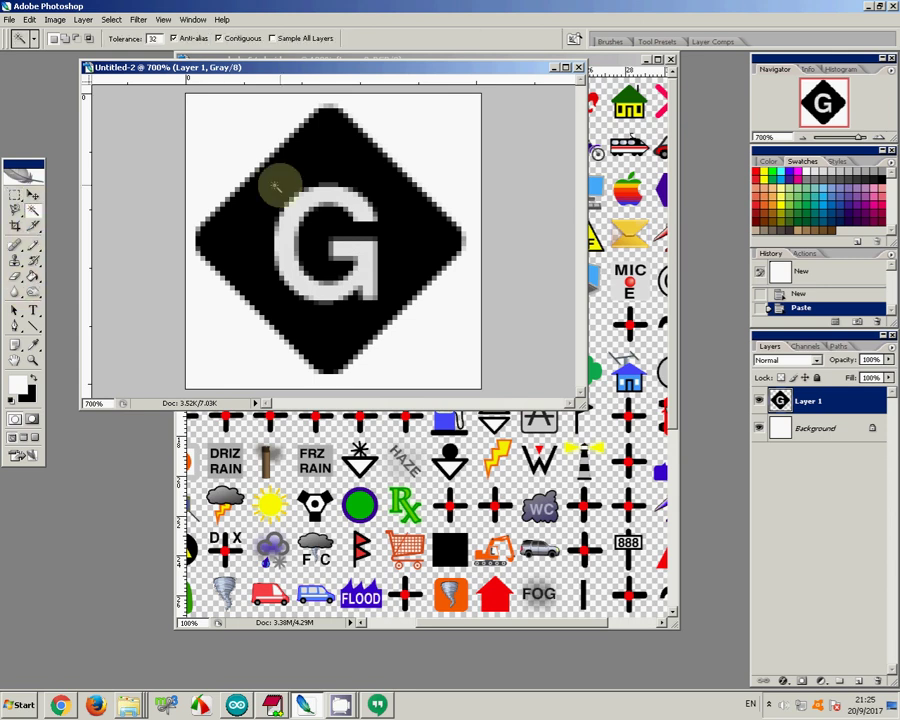
left_click(310, 195)
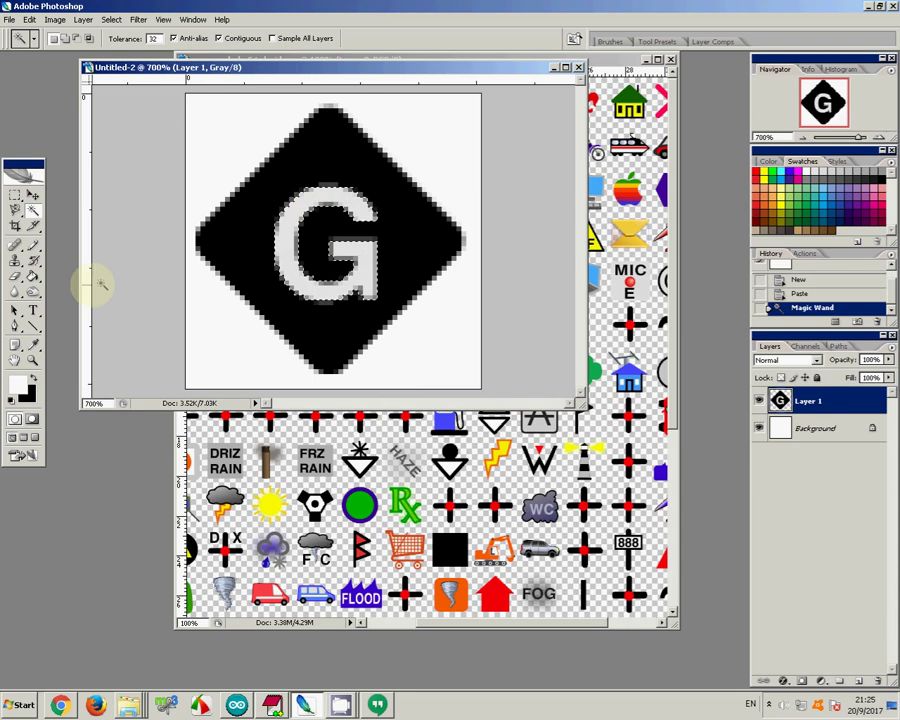
left_click(33, 279)
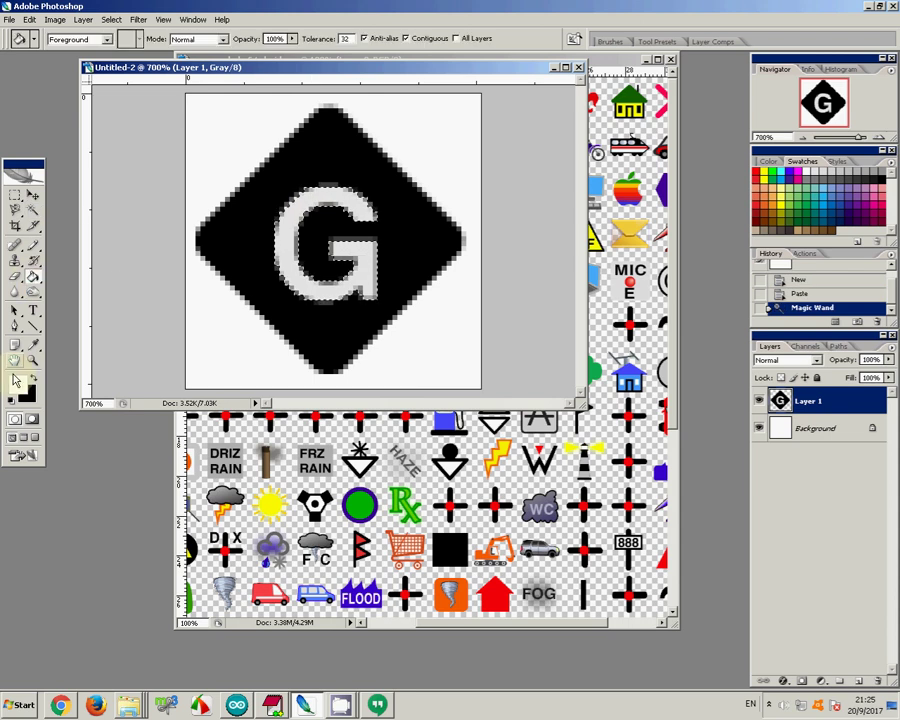
left_click(283, 228)
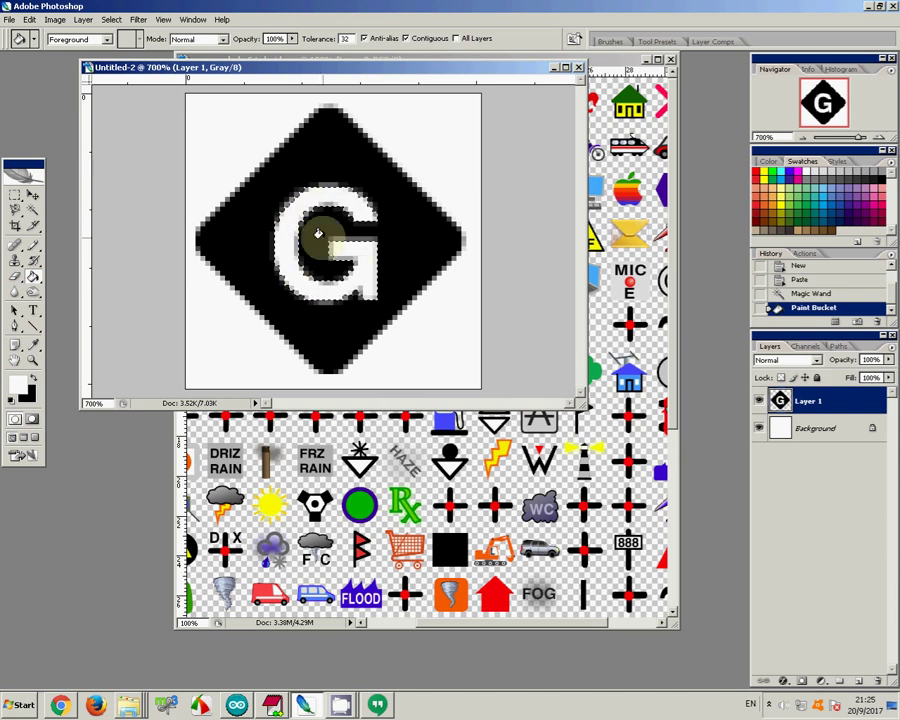
left_click(110, 20)
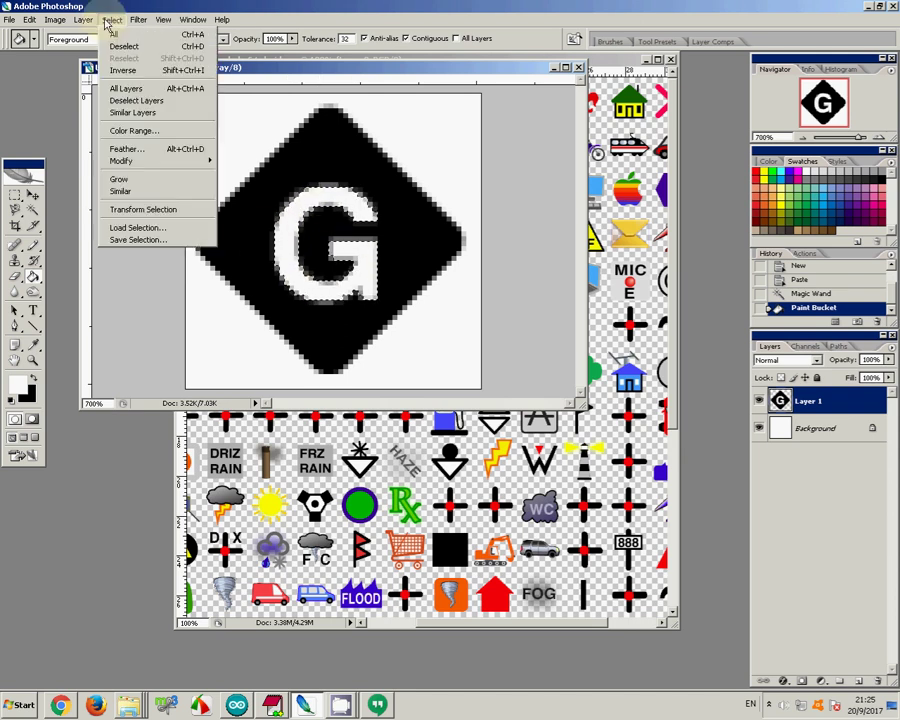
left_click(122, 46)
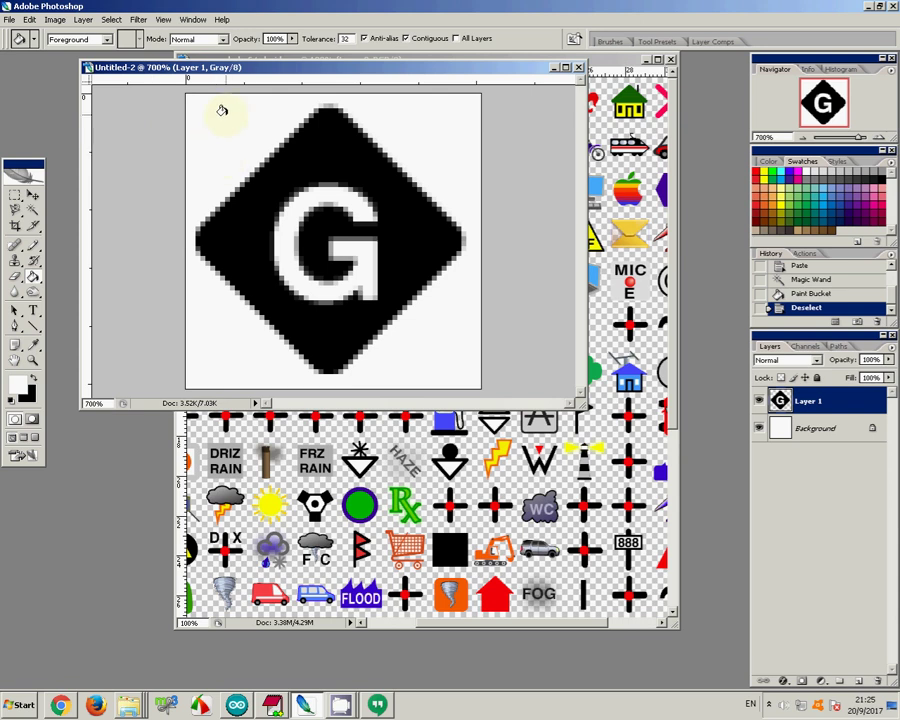
Fill the area around the black diamond with white several times using the Paint Bucket to trim its grey edges, and undo the last fill
left_click(243, 131)
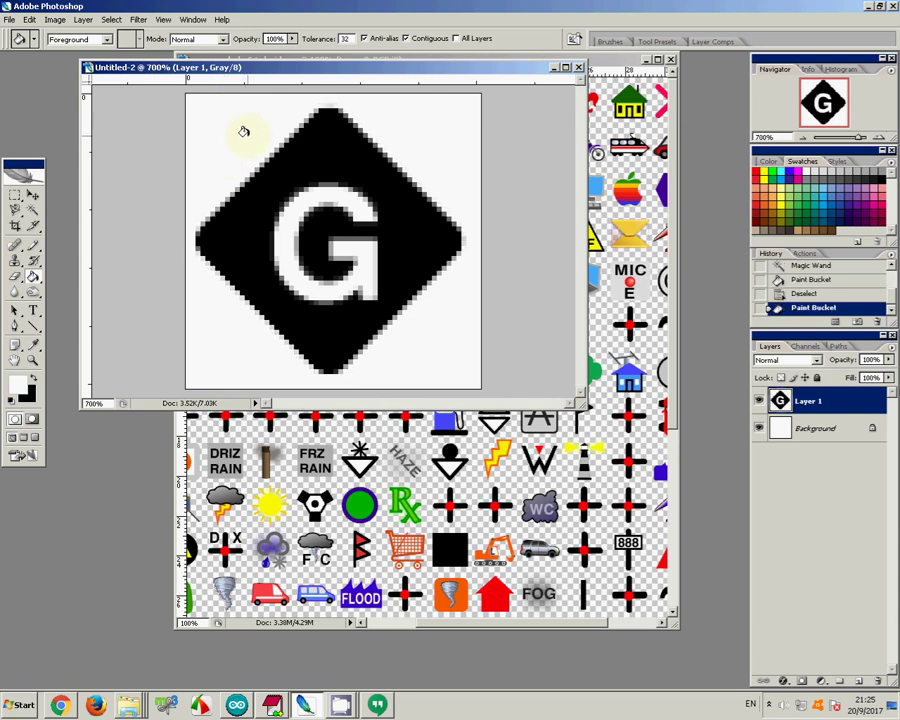
left_click(418, 237)
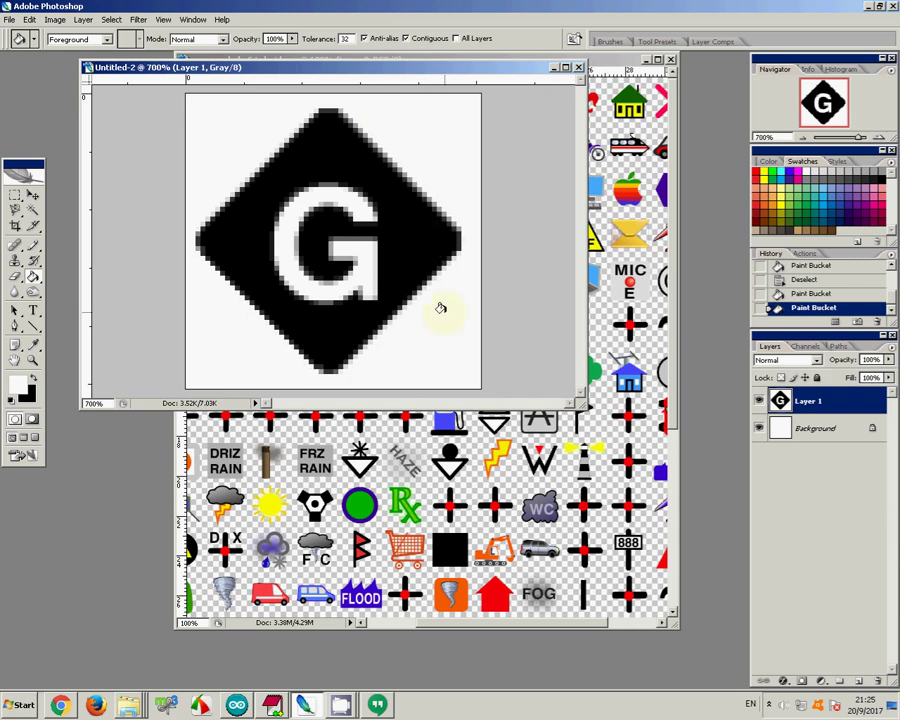
left_click(381, 318)
left_click(269, 343)
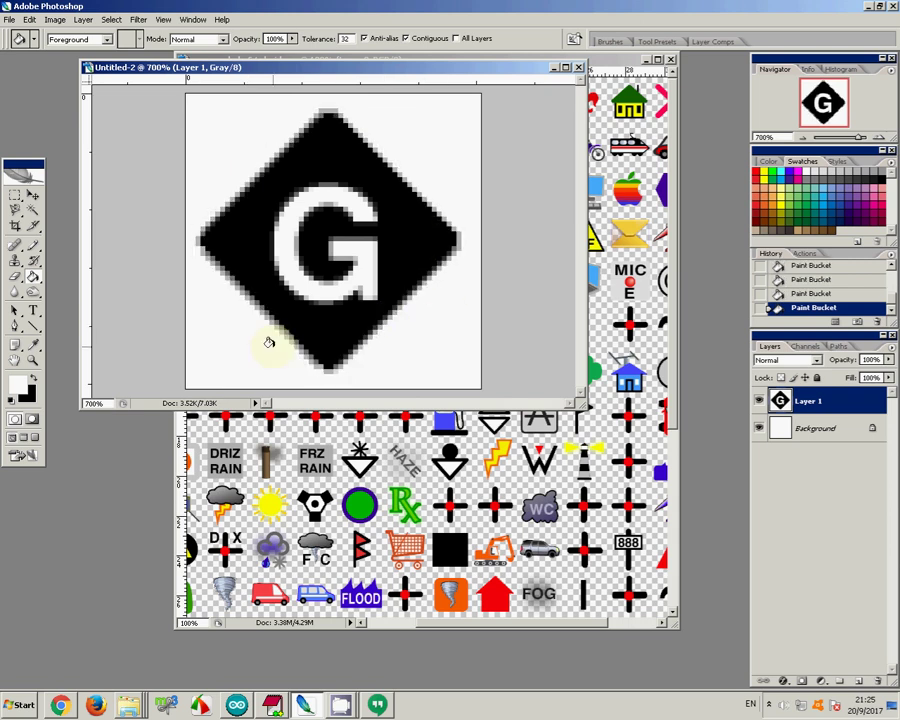
key("ctrl+z")
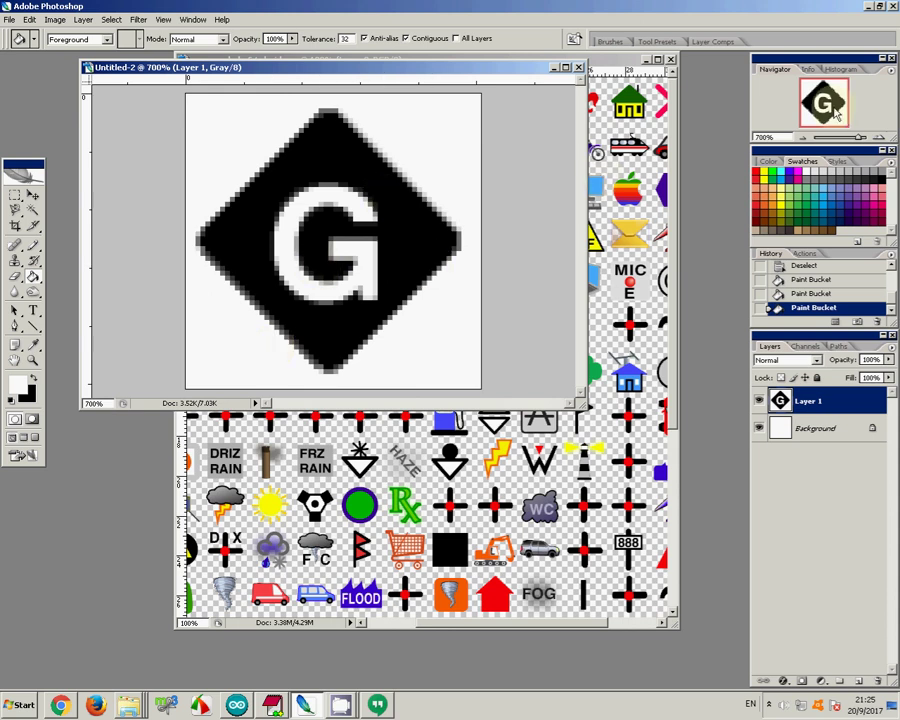
left_click_drag(858, 137, 807, 141)
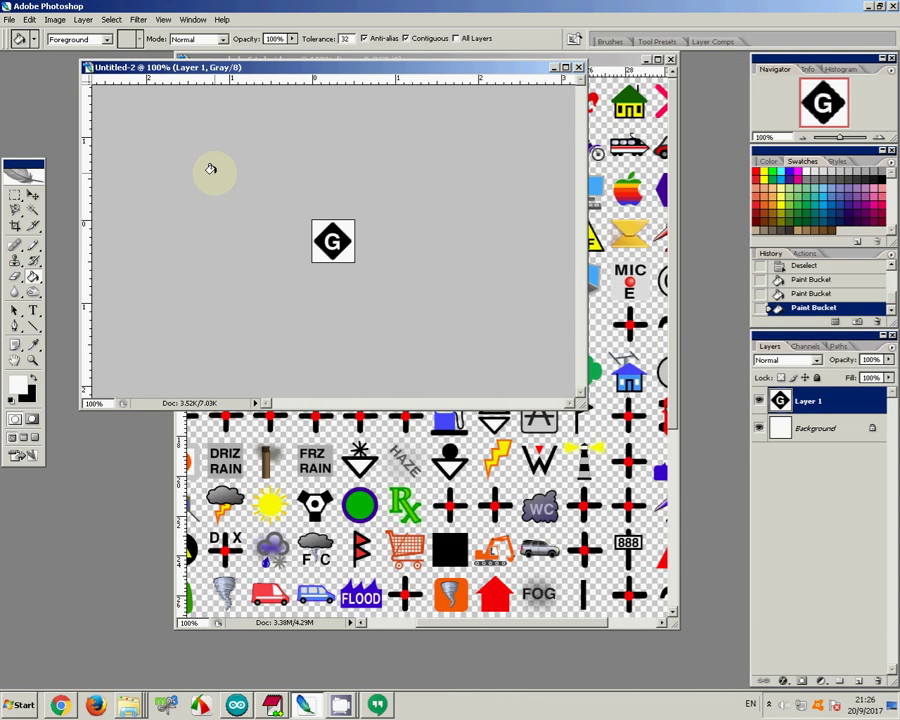
Resize the G diamond image to 25 × 25 pixels with proportions constrained
left_click(62, 22)
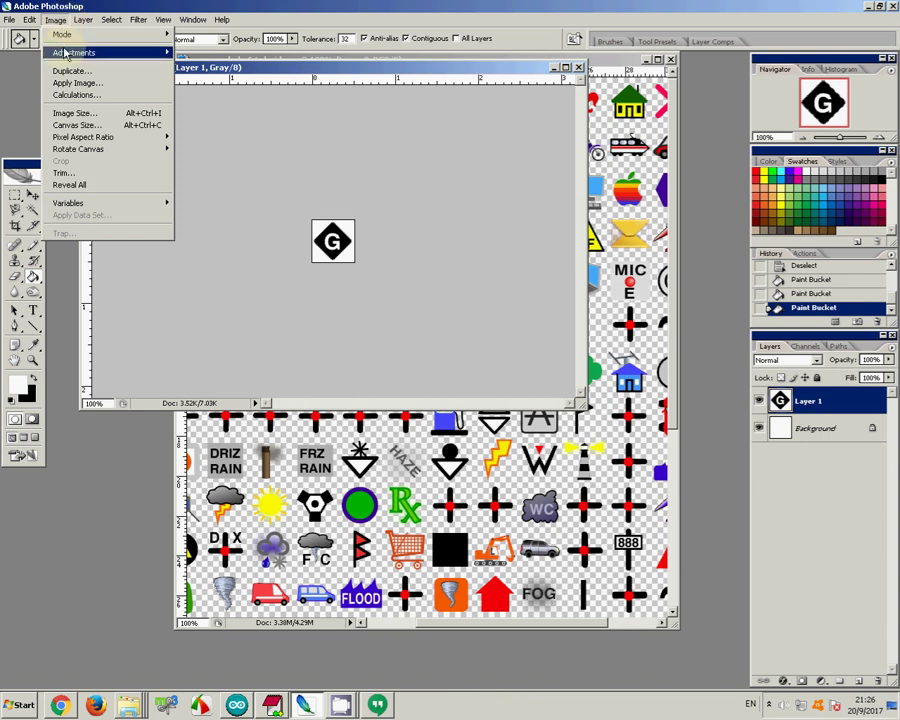
left_click(75, 113)
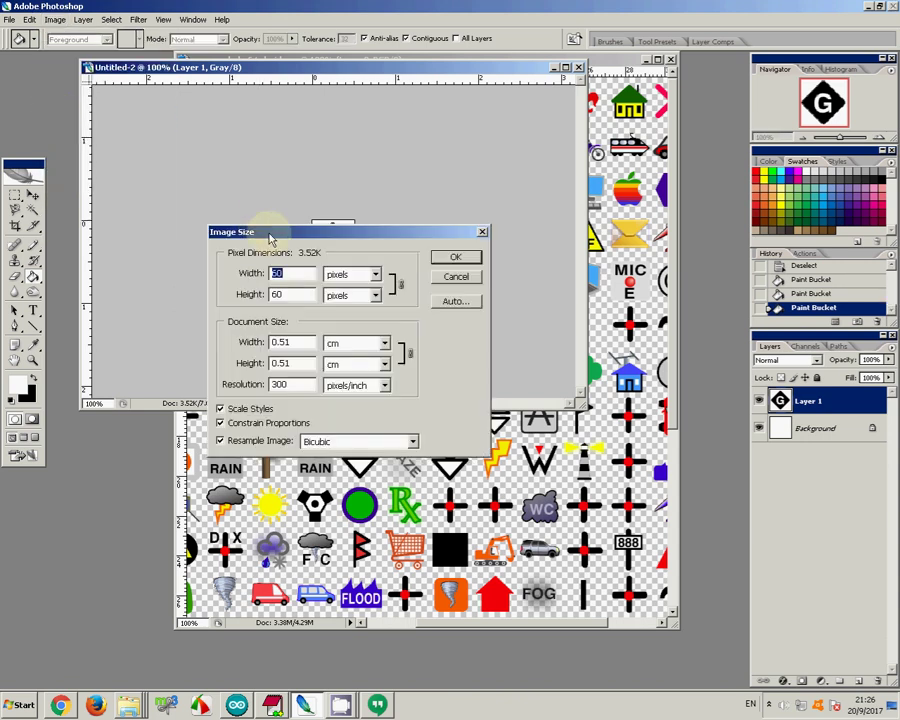
left_click_drag(270, 238, 472, 162)
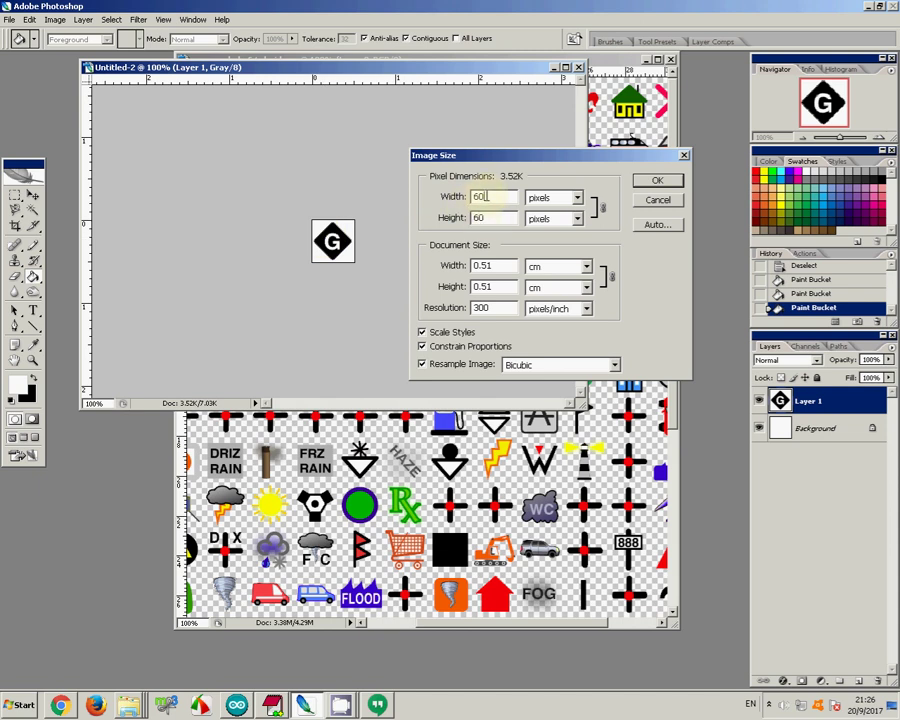
double_click(490, 218)
left_click(482, 199)
double_click(483, 199)
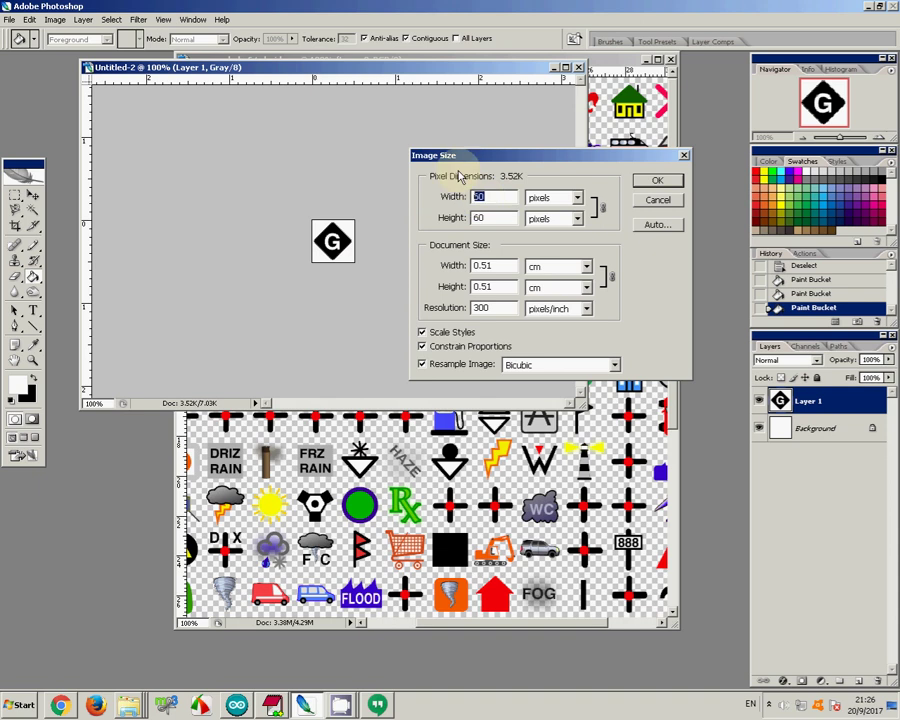
type("25")
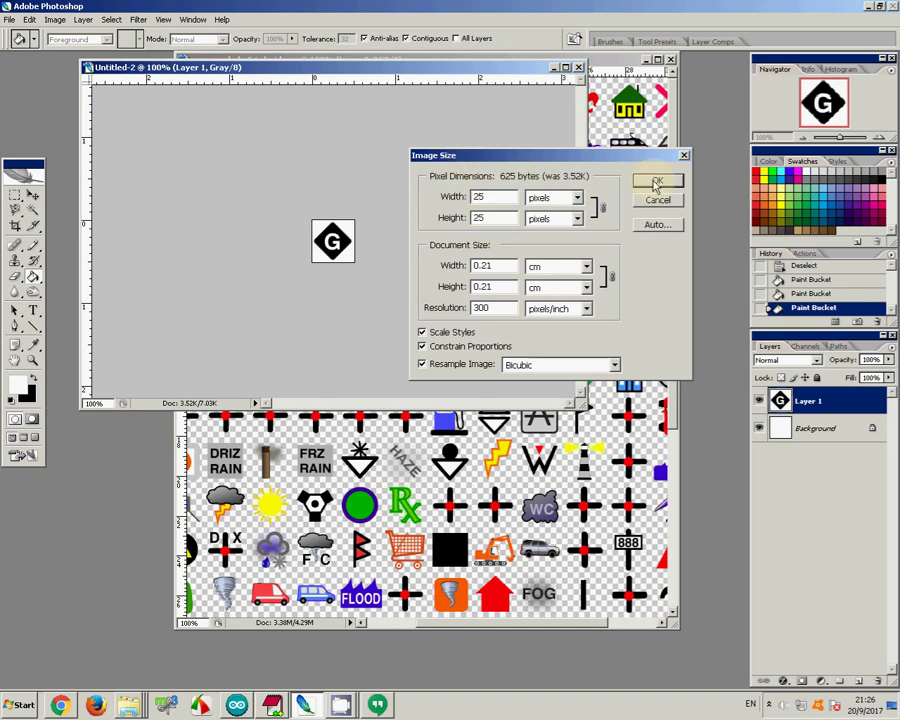
left_click(658, 180)
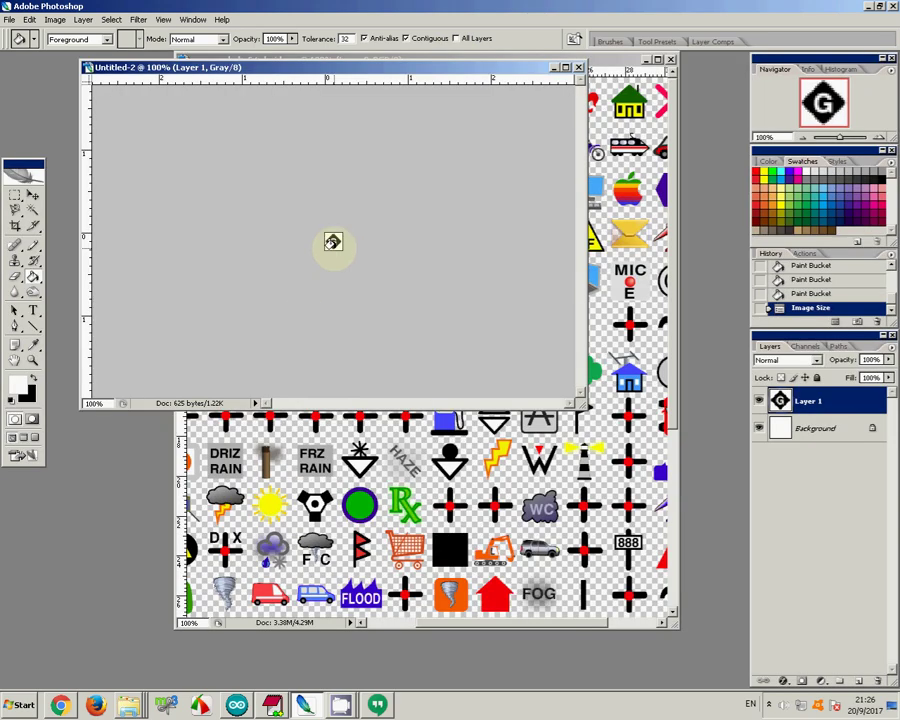
Start saving the resized image as a copy in the symbol folder, with PNG as the format
left_click(9, 19)
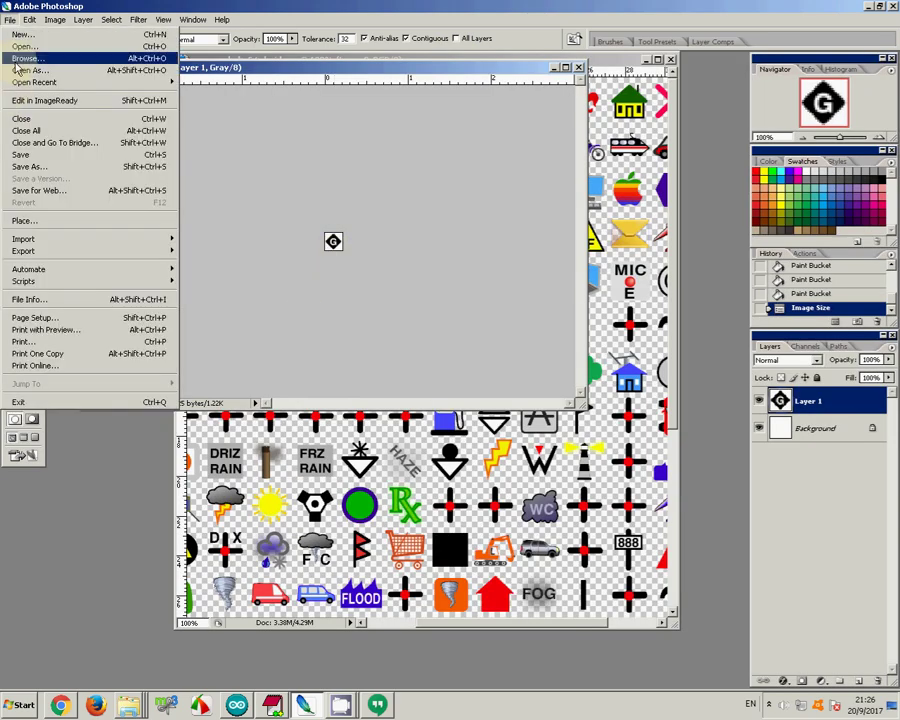
left_click(30, 166)
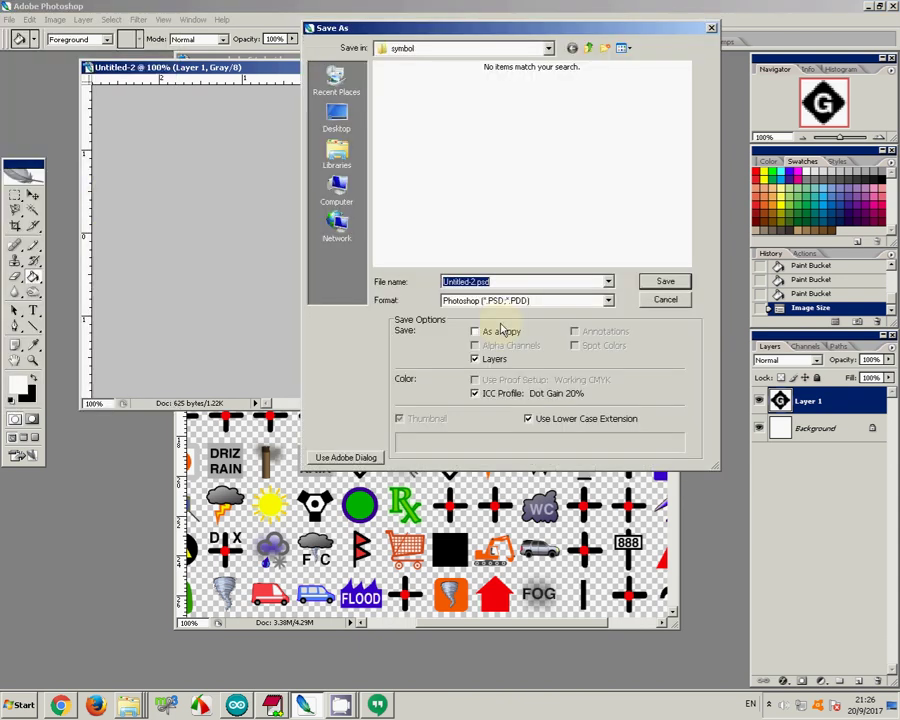
left_click(520, 300)
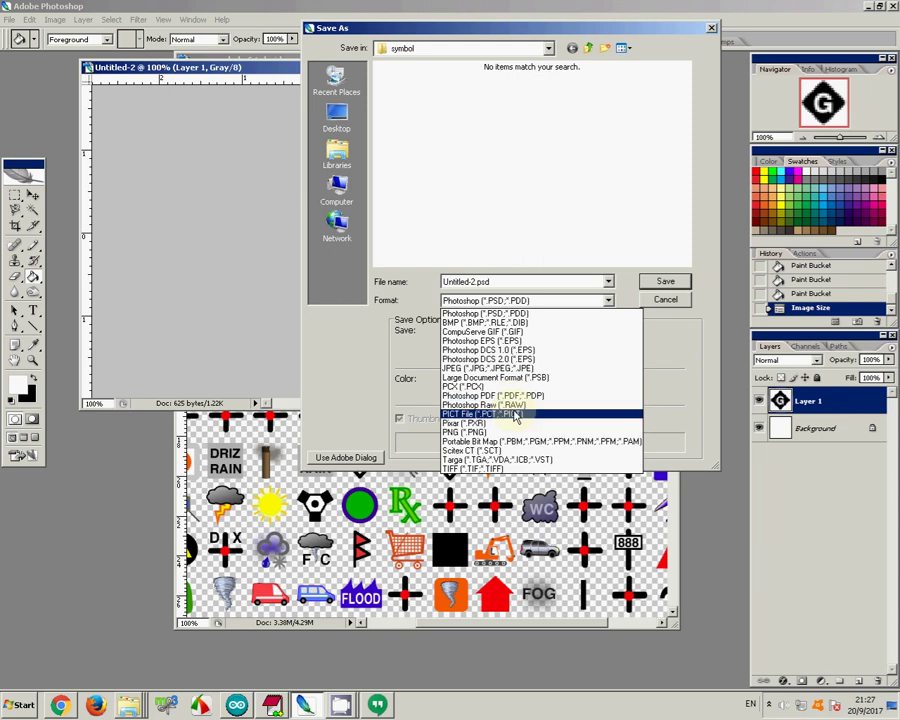
left_click(500, 431)
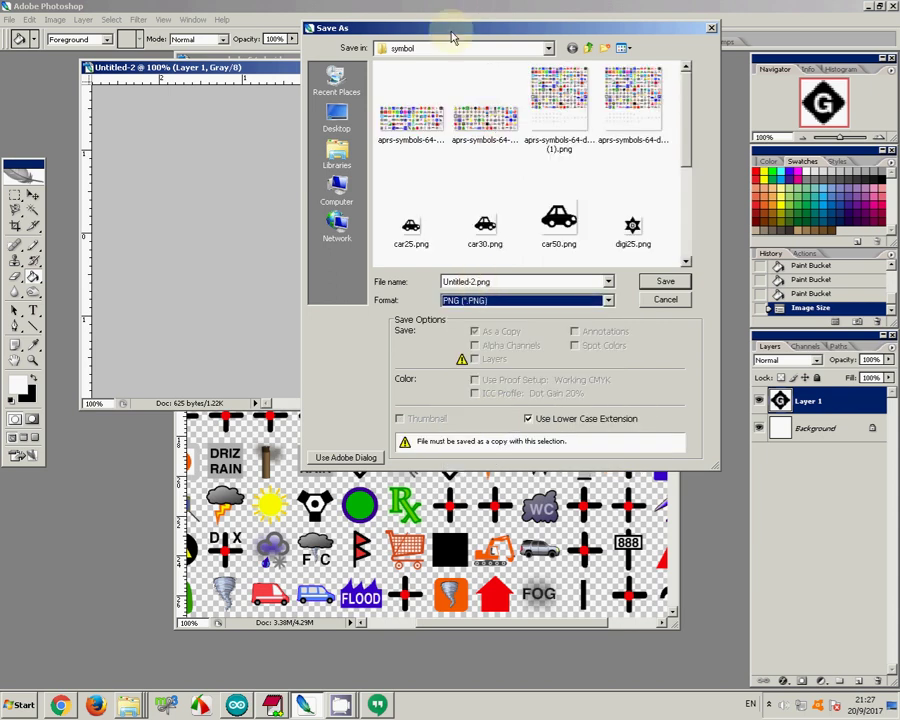
left_click_drag(454, 32, 542, 54)
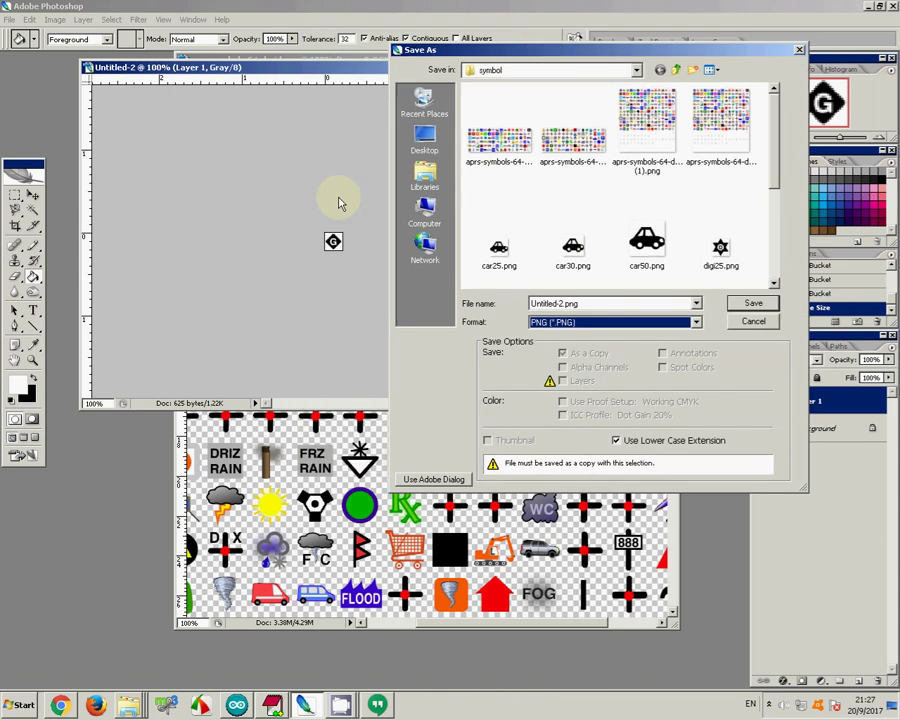
Name the file gate25.png and save it with no interlacing
left_click(558, 302)
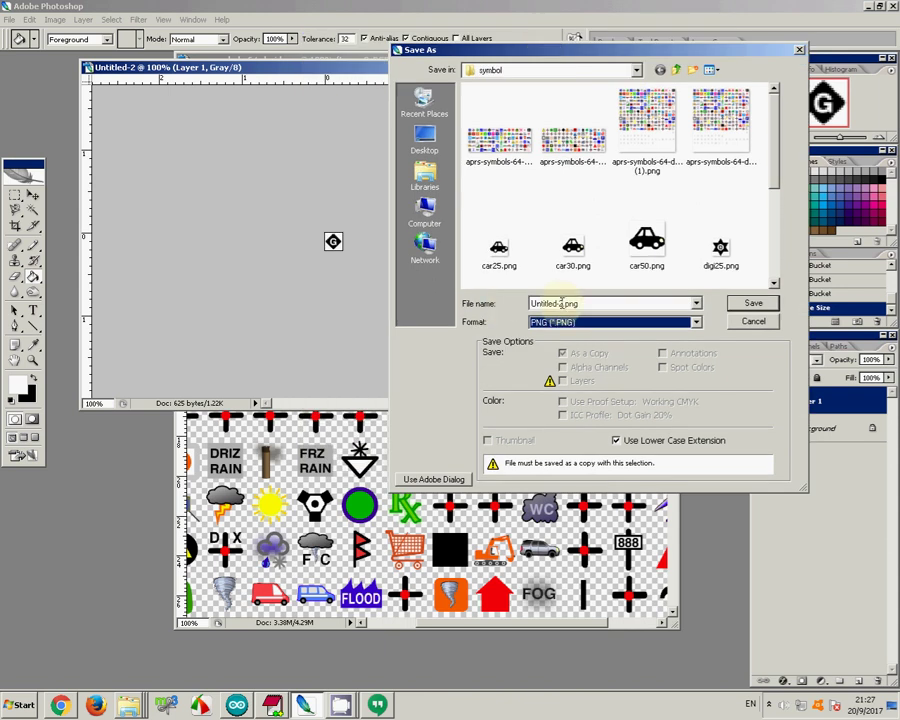
double_click(560, 302)
left_click(562, 303)
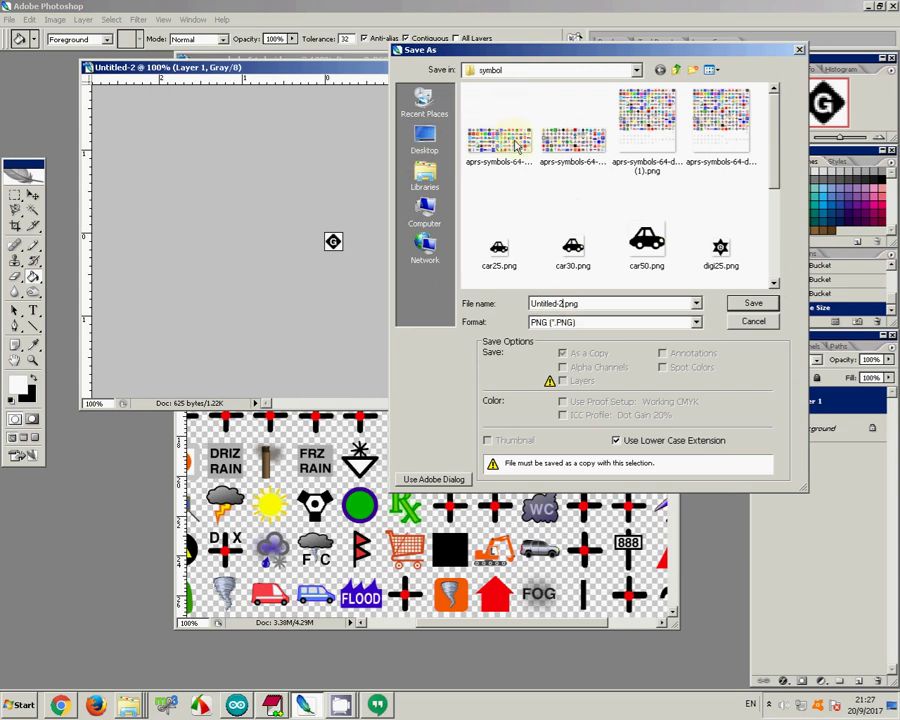
mouse_move(503, 259)
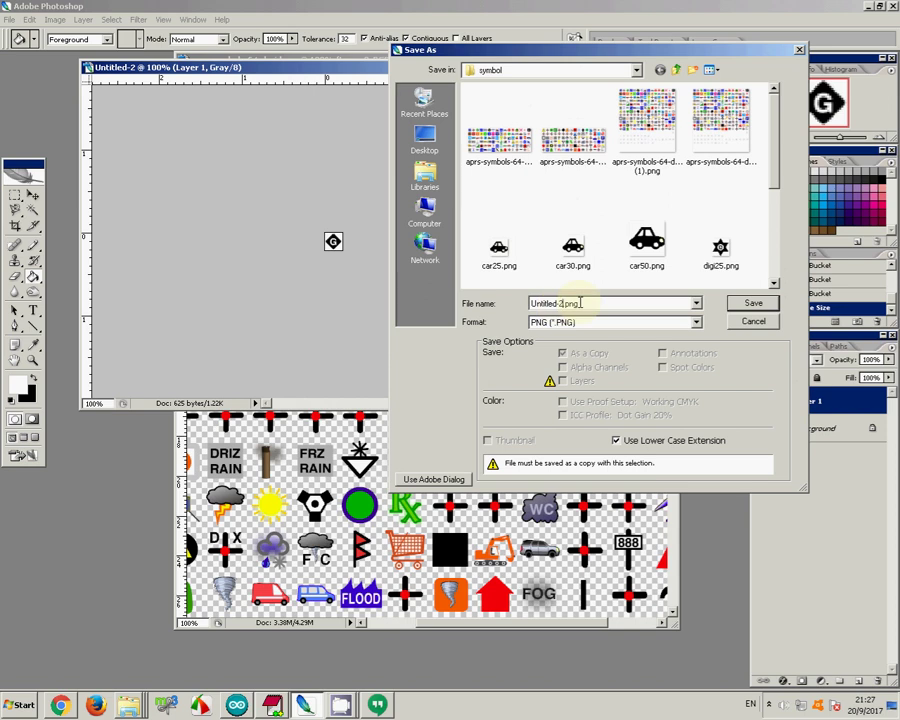
key("BackSpace")
key("BackSpace")
key("BackSpace")
key("BackSpace")
key("BackSpace")
key("BackSpace")
key("BackSpace")
key("BackSpace")
key("BackSpace")
key("BackSpace")
type("gate25")
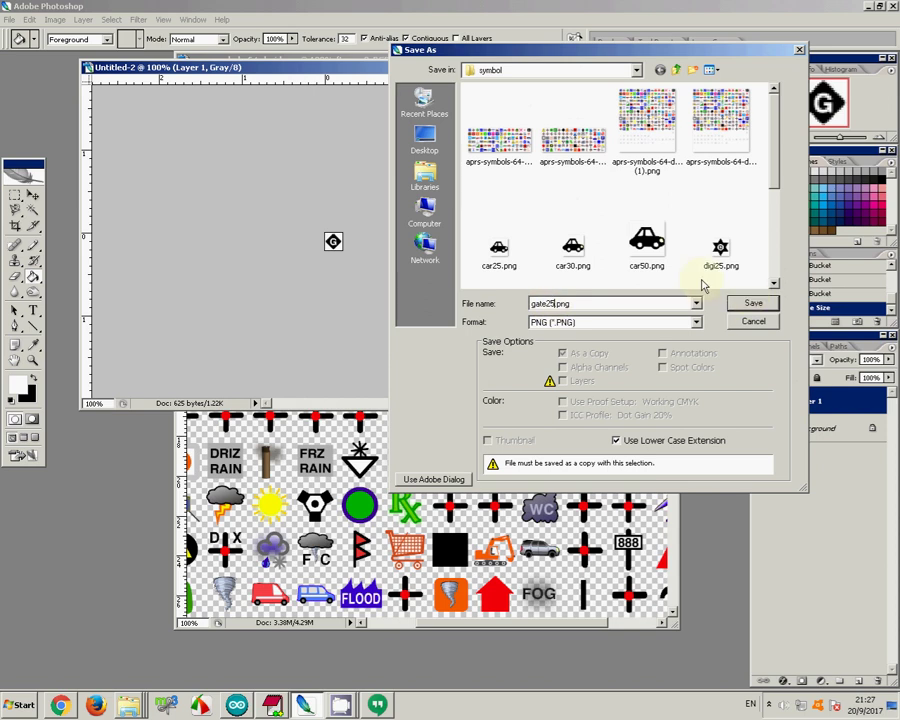
left_click(757, 305)
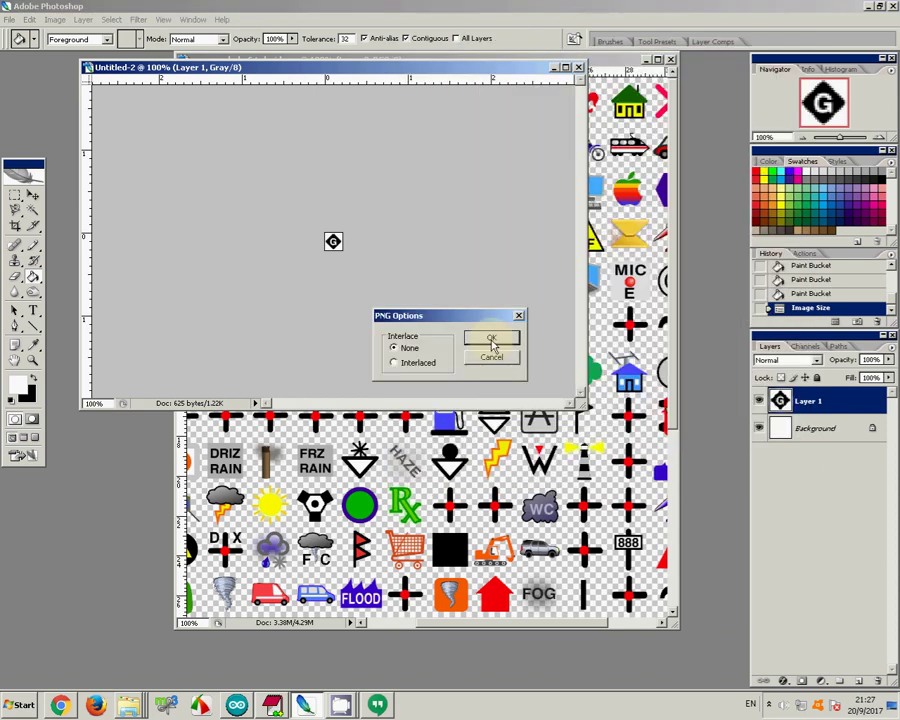
left_click(481, 342)
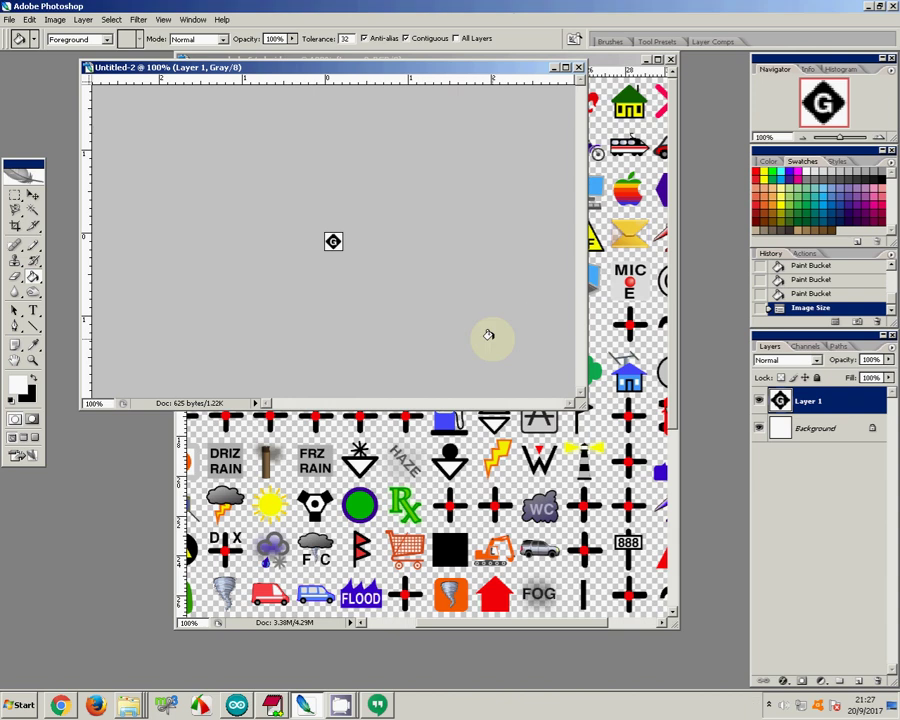
Switch to the symbol folder in the file explorer and select gate25.png to check the exported image
left_click(128, 705)
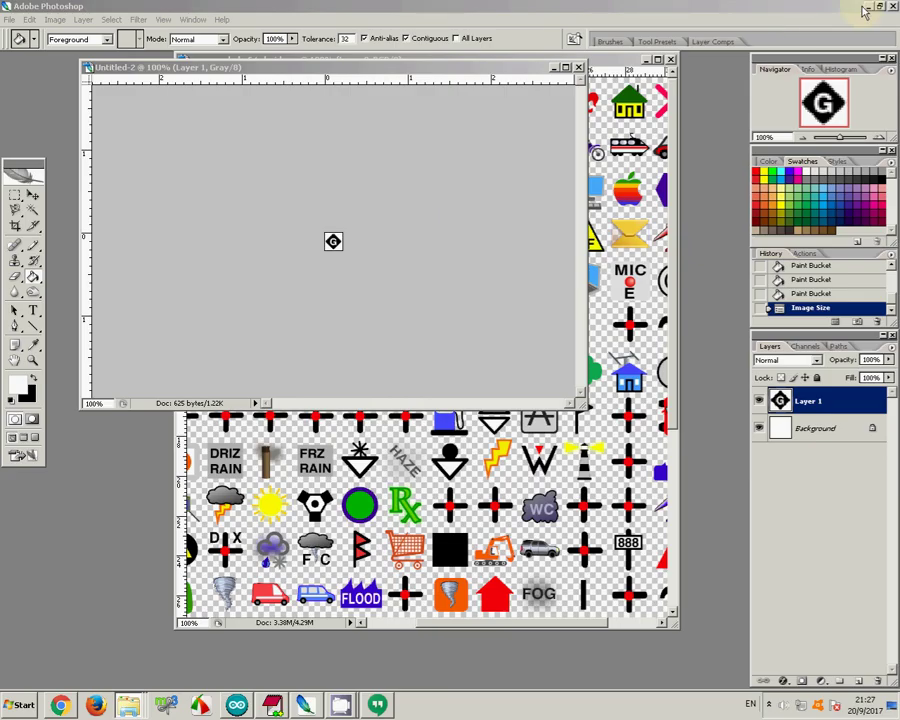
key("alt+Tab")
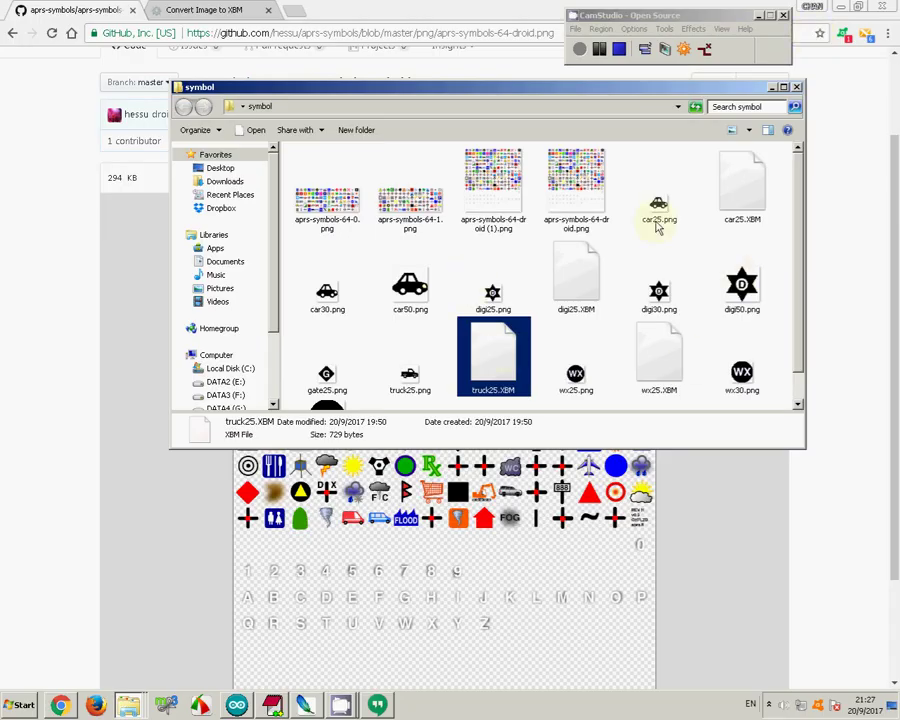
scroll(367, 343, "down", 1)
left_click(340, 345)
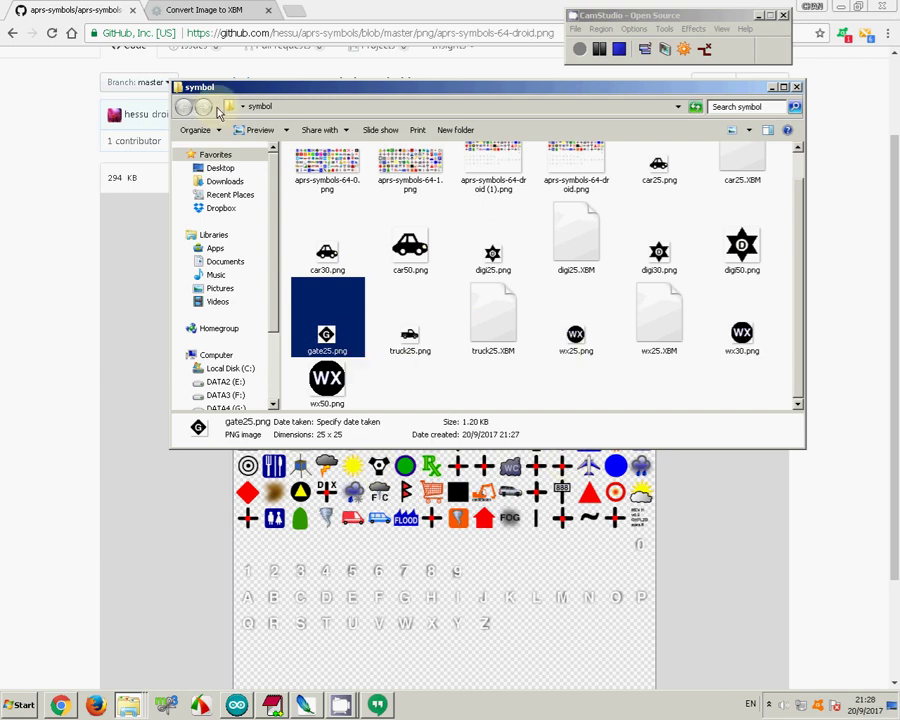
Switch to the Convert Image to XBM page in the browser and choose gate25.png from the symbol folder for conversion
left_click(208, 15)
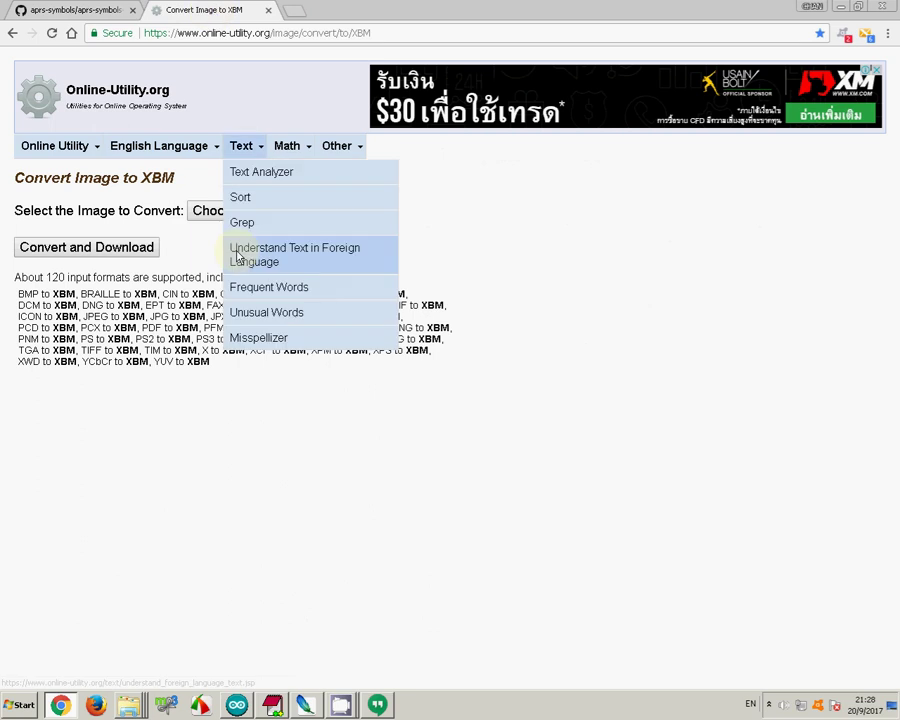
left_click(196, 211)
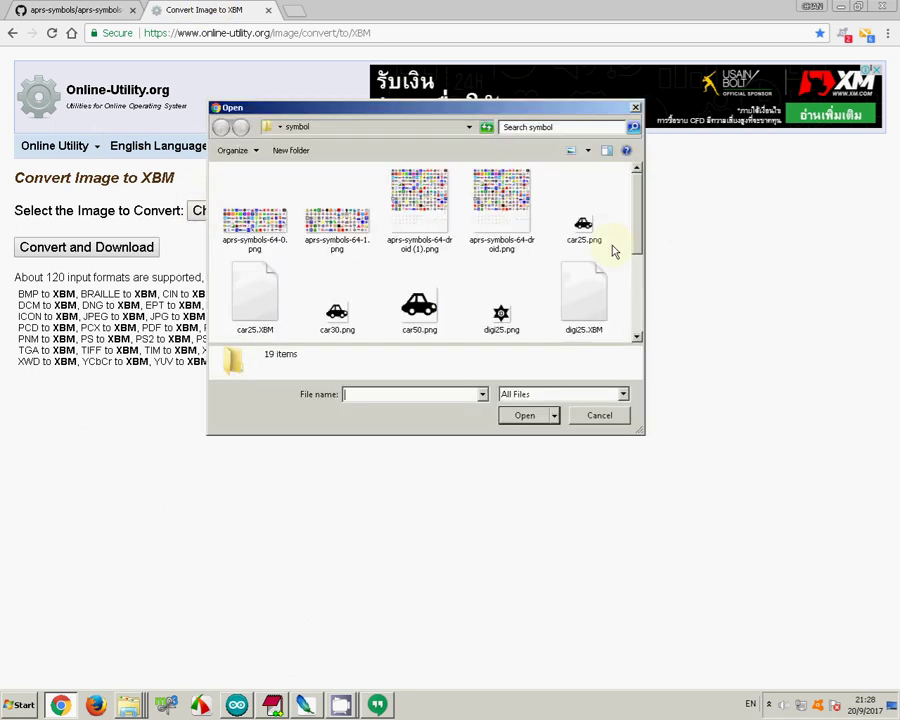
left_click_drag(638, 205, 641, 296)
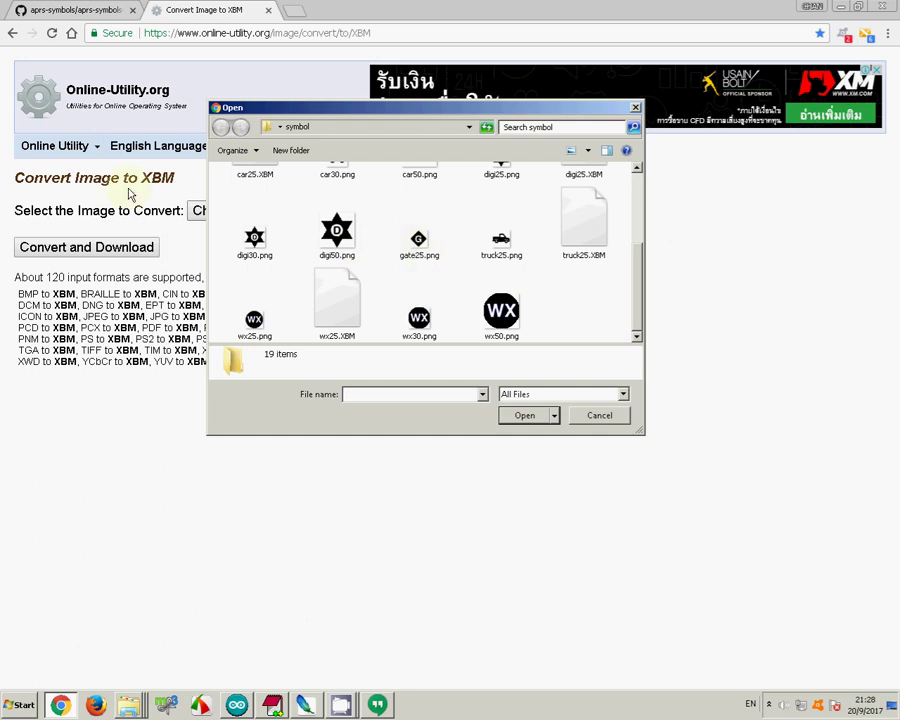
left_click(420, 243)
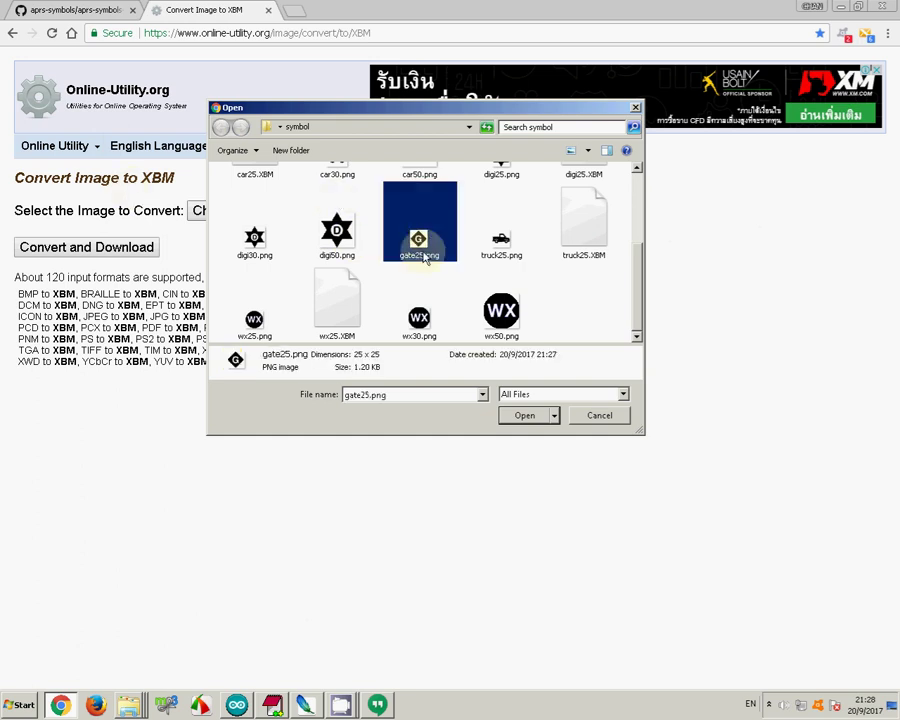
left_click(524, 416)
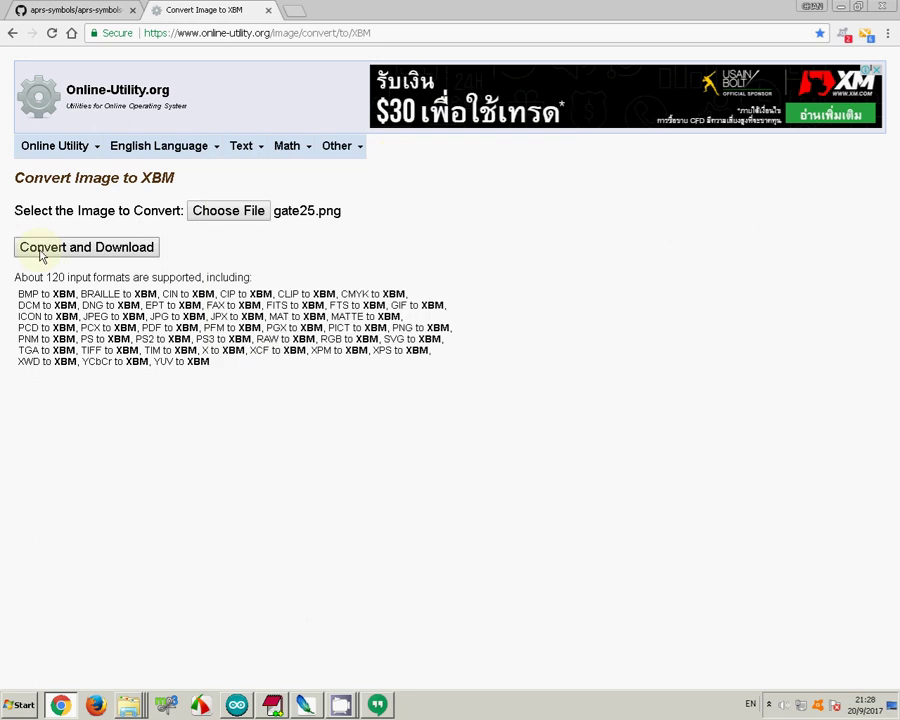
Convert the chosen image to XBM and save the download as gate25.XBM in the symbol folder
left_click(84, 250)
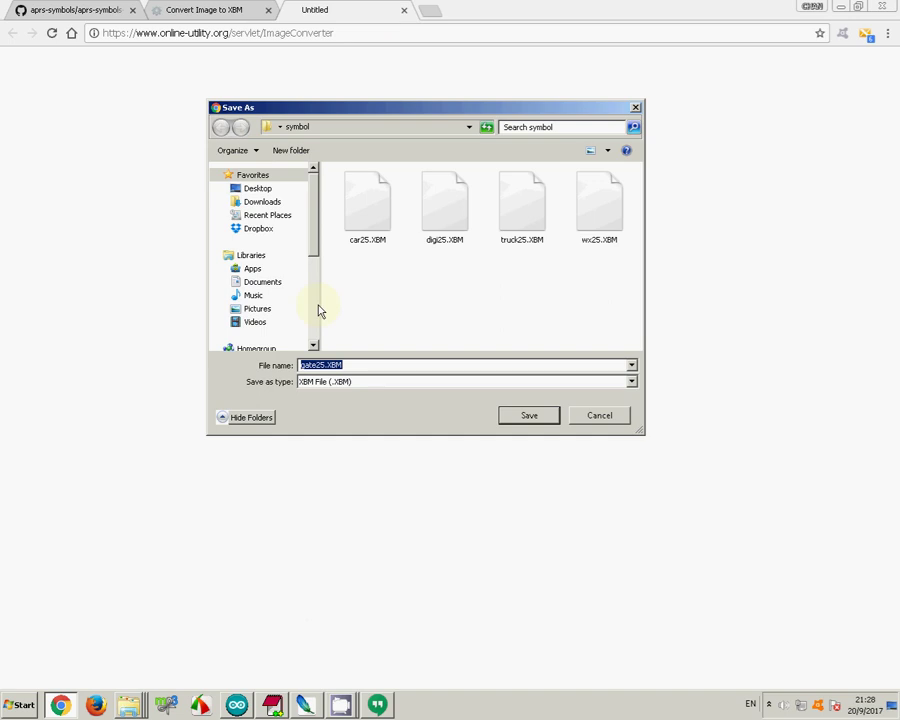
left_click(345, 366)
left_click_drag(345, 366, 326, 366)
left_click(520, 419)
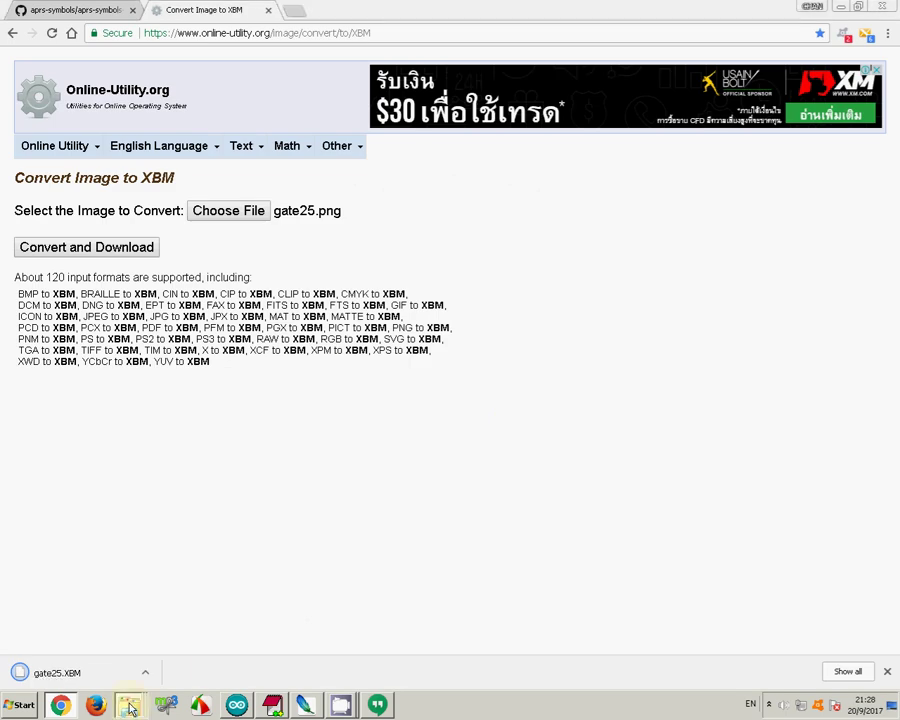
Return to the symbol folder and open gate25.XBM in EditPlus
mouse_move(128, 704)
left_click(122, 642)
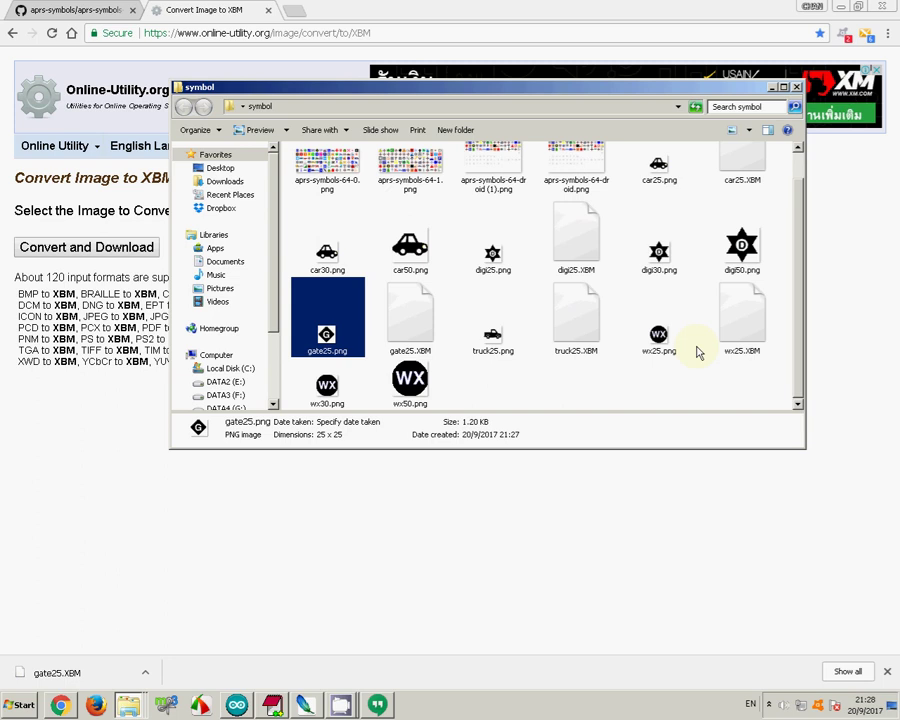
left_click(425, 341)
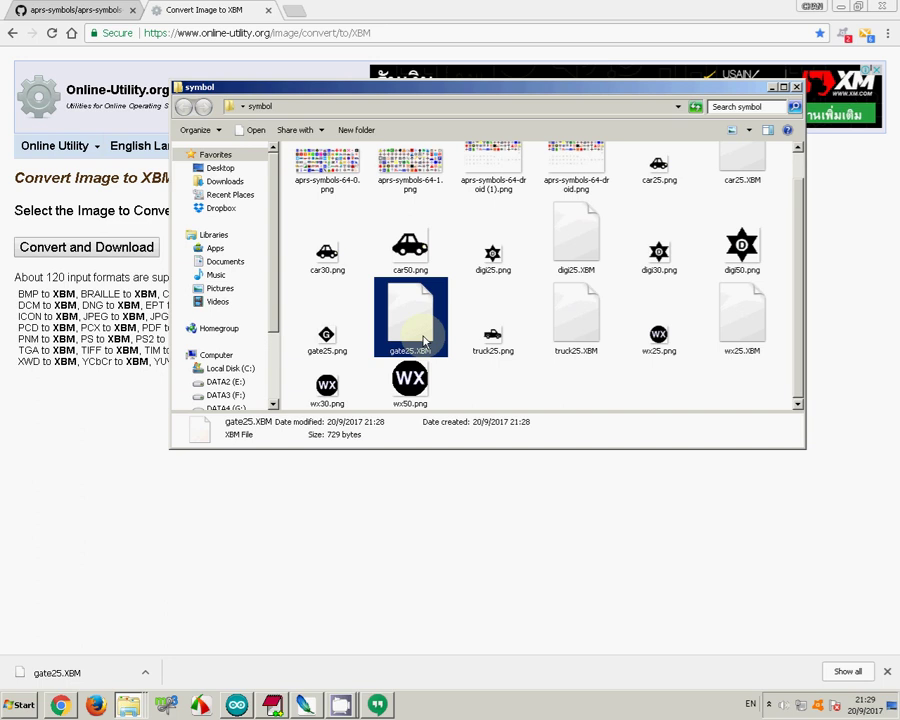
right_click(425, 341)
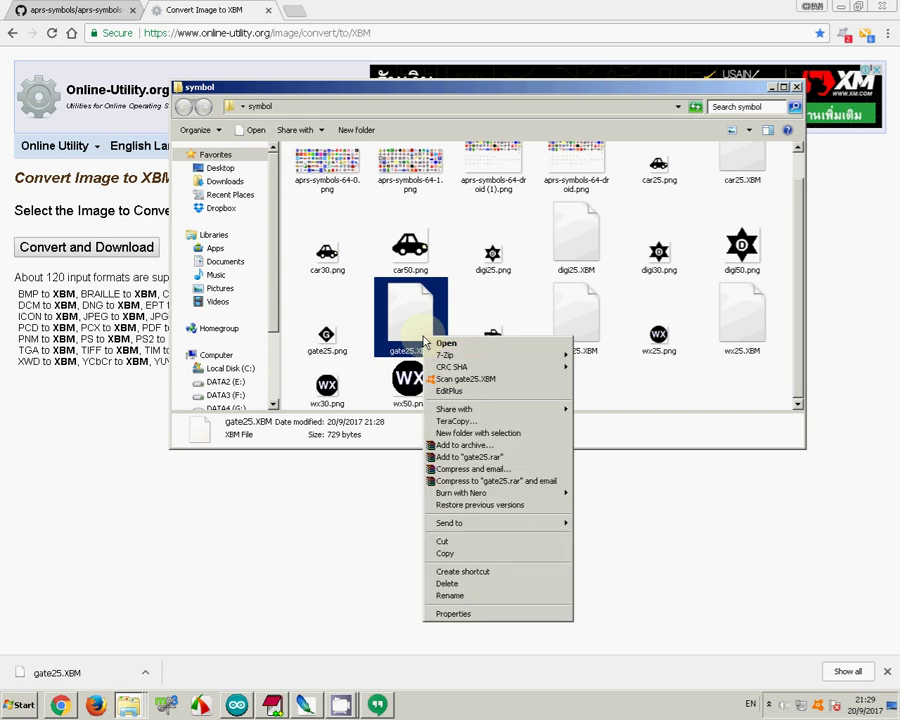
left_click(443, 400)
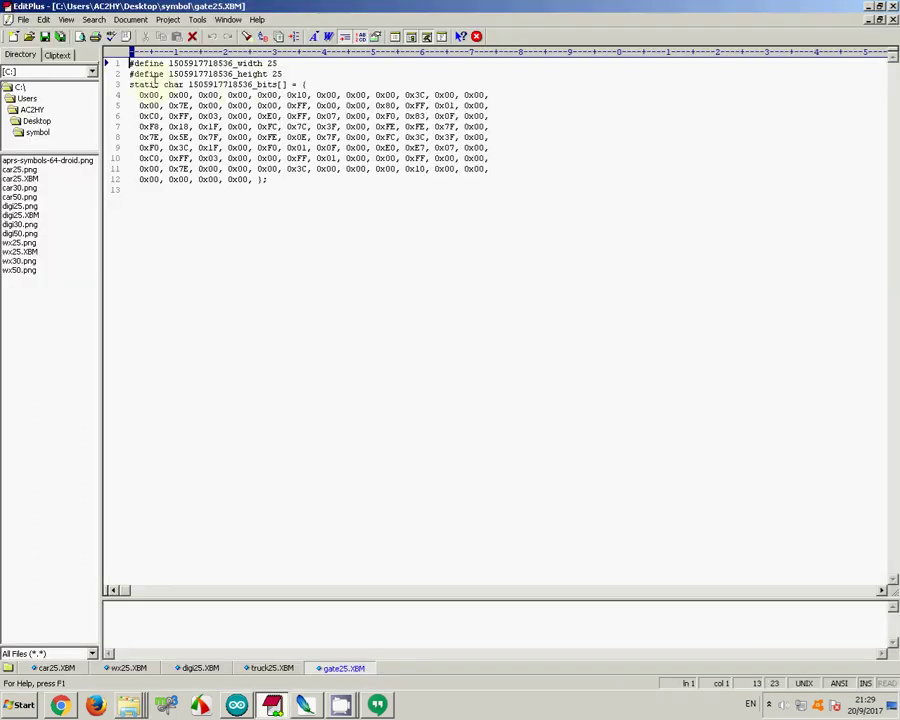
Examine the bitmap array in gate25.XBM by highlighting its hex values and the static char declaration above them
left_click(262, 170)
left_click_drag(266, 180, 131, 95)
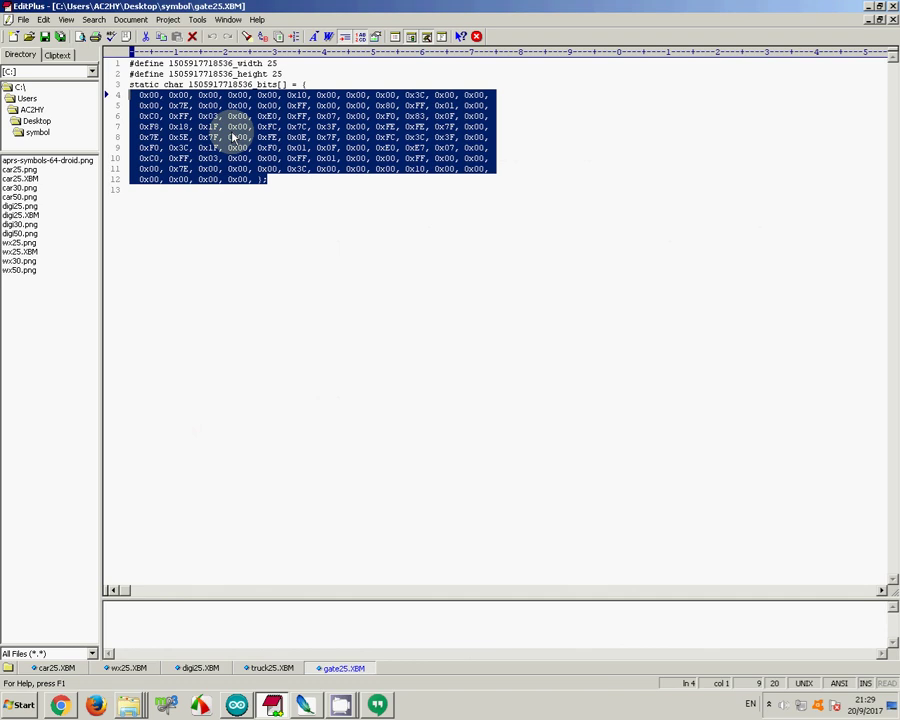
key("Right")
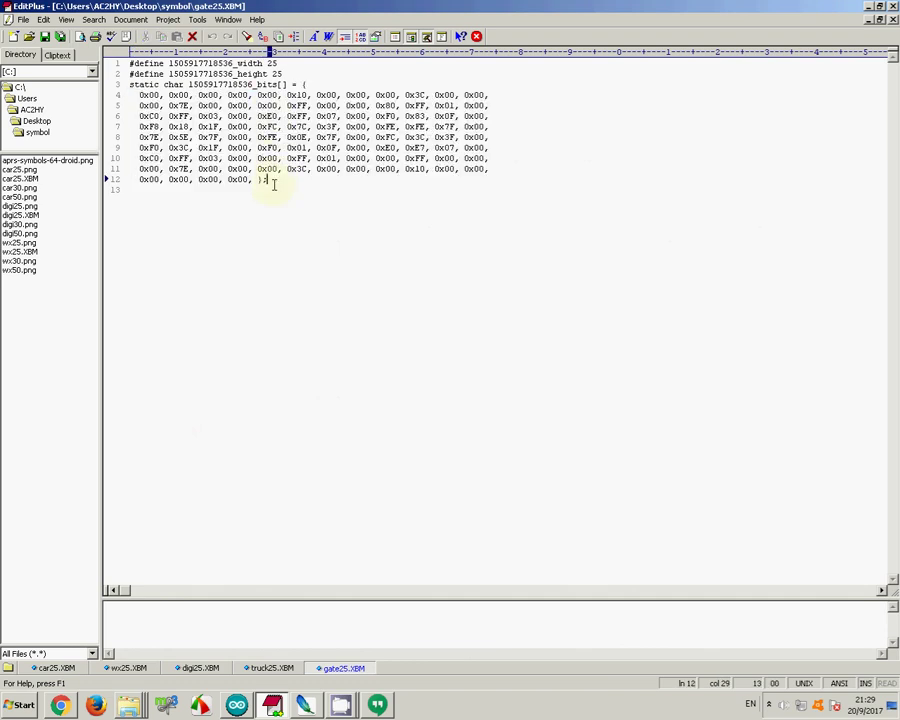
left_click_drag(267, 182, 135, 86)
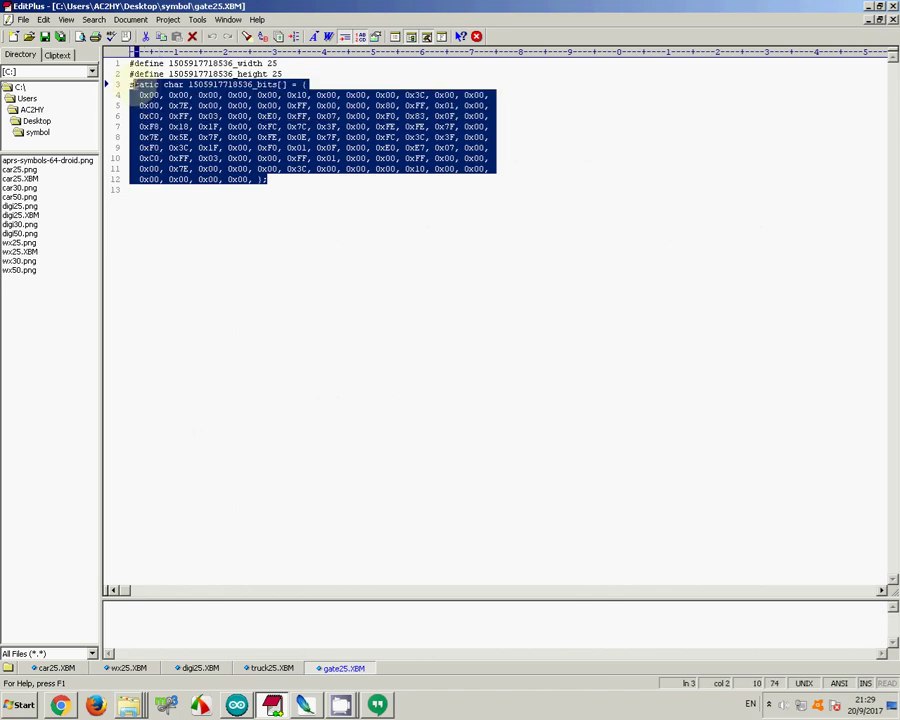
left_click(268, 179)
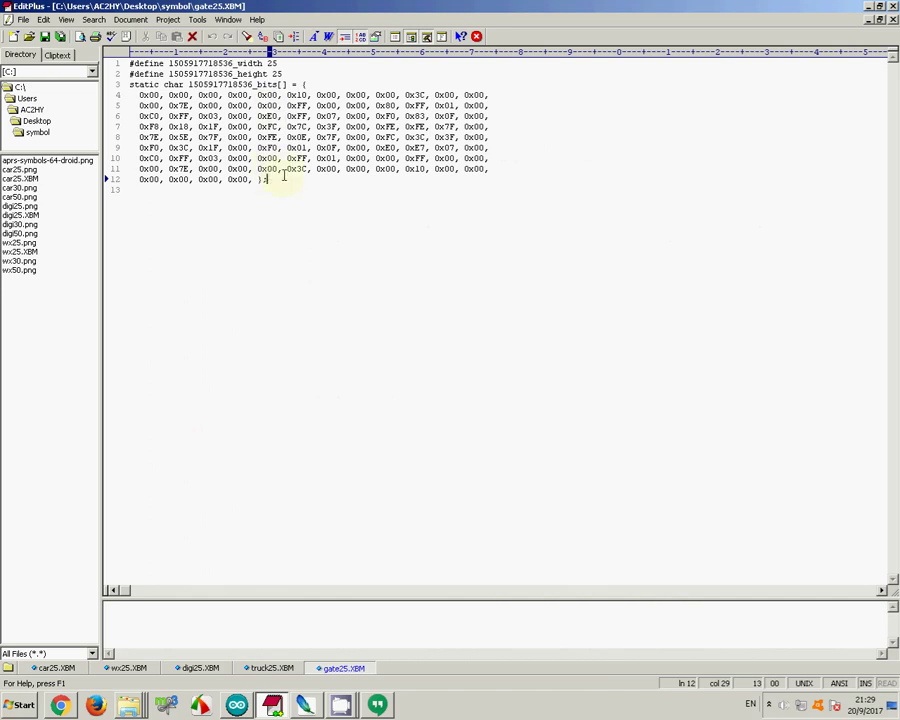
Select the whole bitmap array body in gate25.XBM, from the opening brace through the closing brace and semicolon
key("Down")
left_click_drag(288, 180, 300, 85)
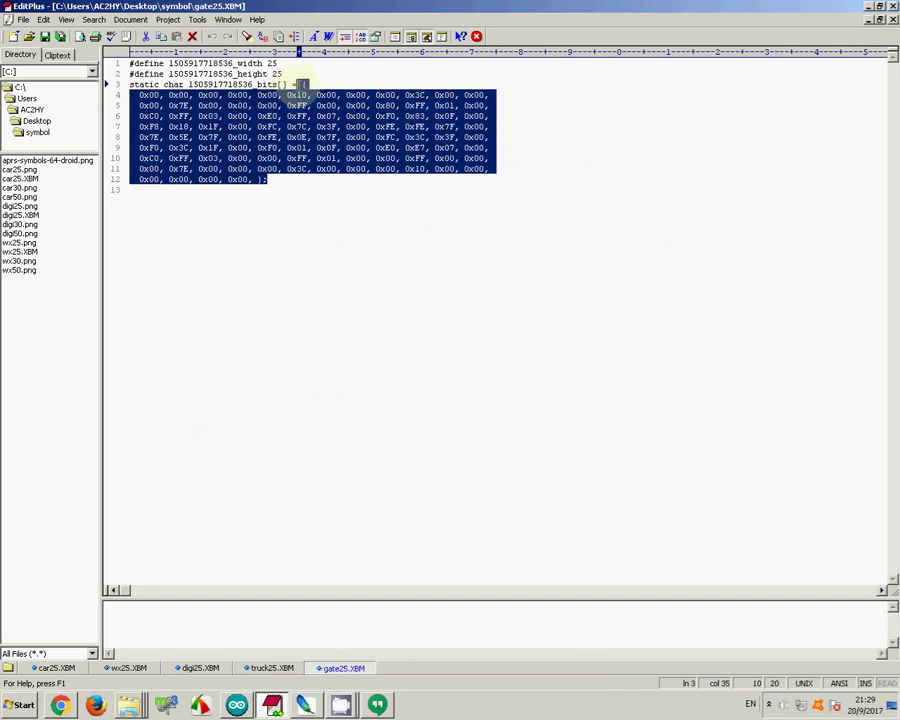
Switch to the Arduino sketch and examine how the S_wx, S_car, S_digi and S_truck arrays are declared in symbol.h
left_click(237, 705)
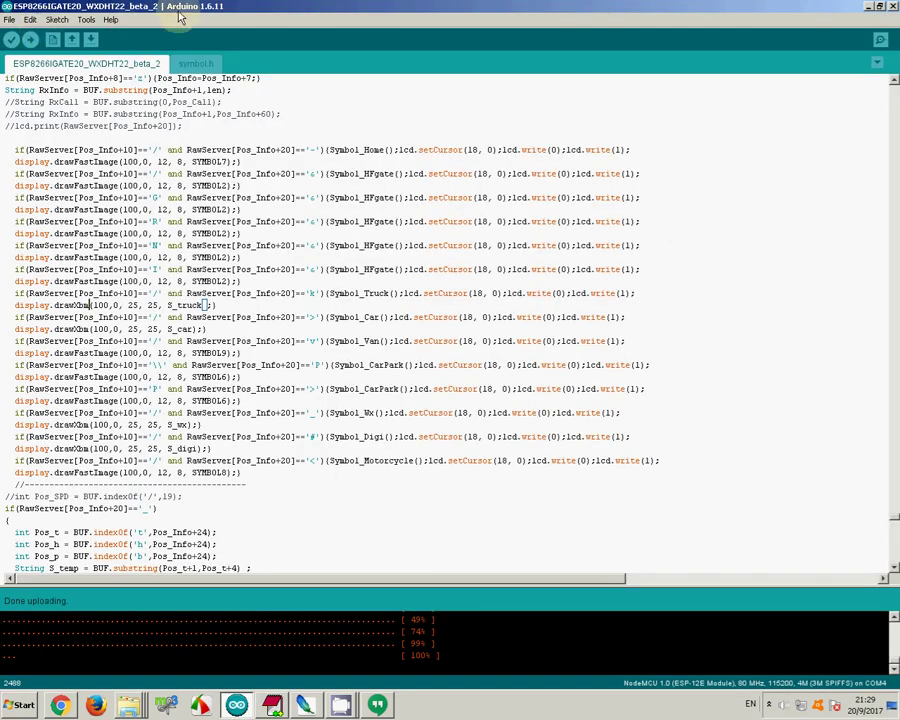
left_click(196, 63)
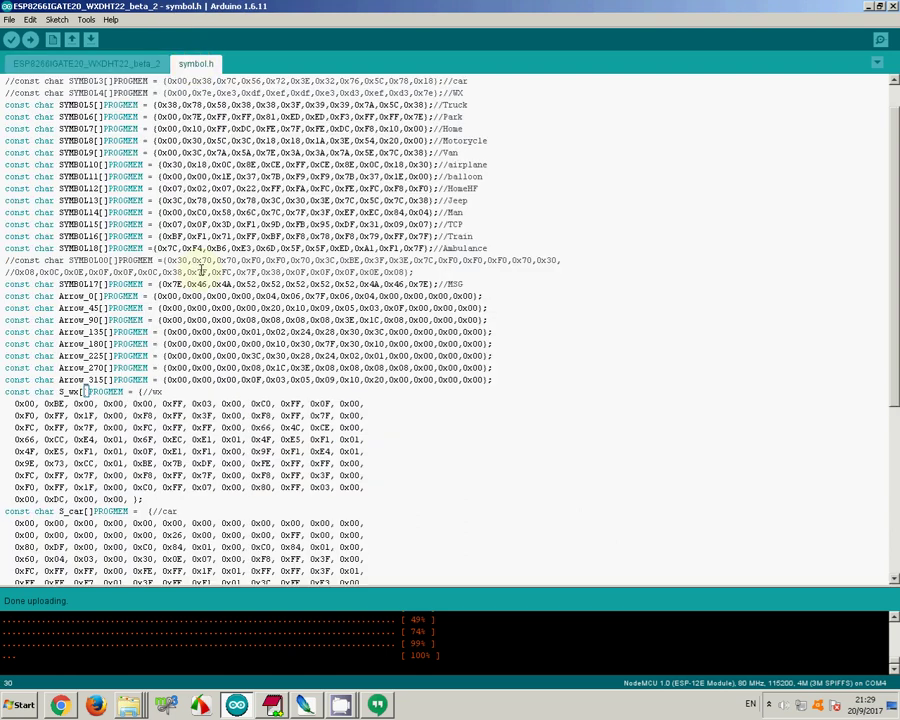
scroll(201, 270, "down", 8)
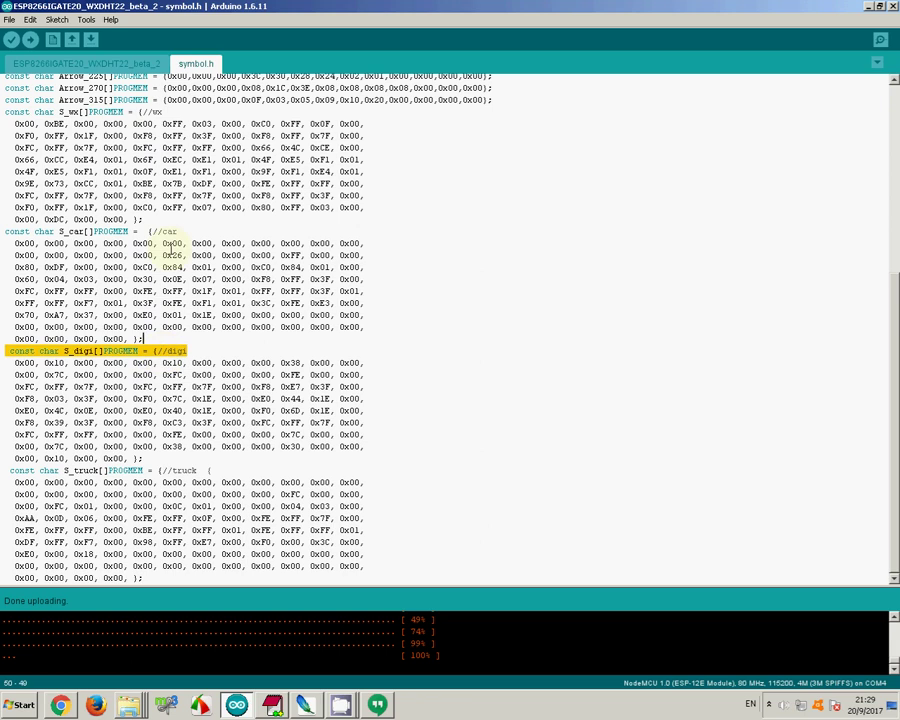
double_click(160, 231)
left_click(212, 470)
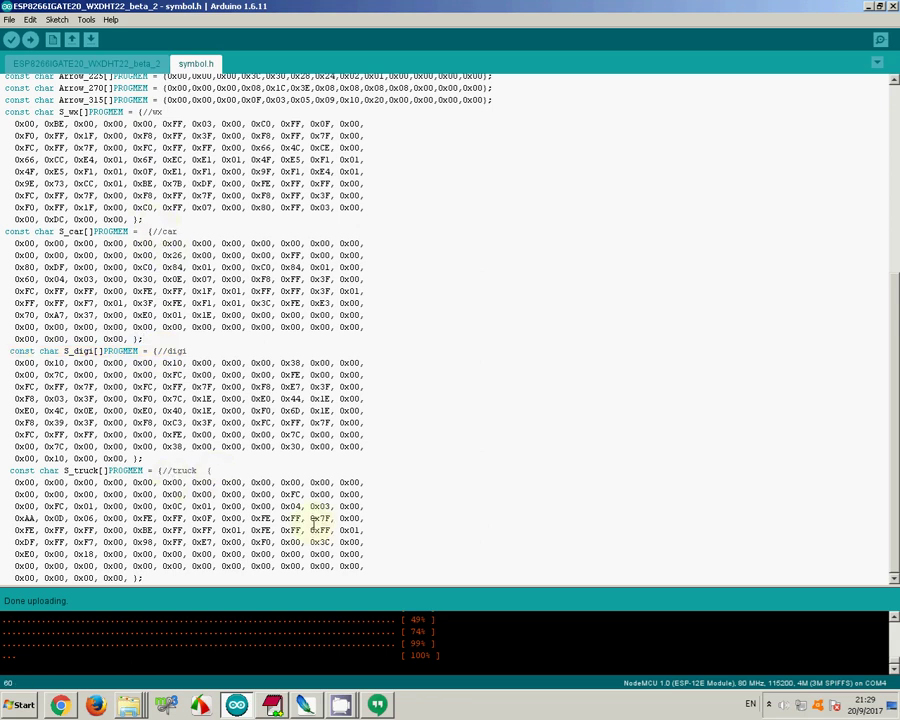
left_click(201, 577)
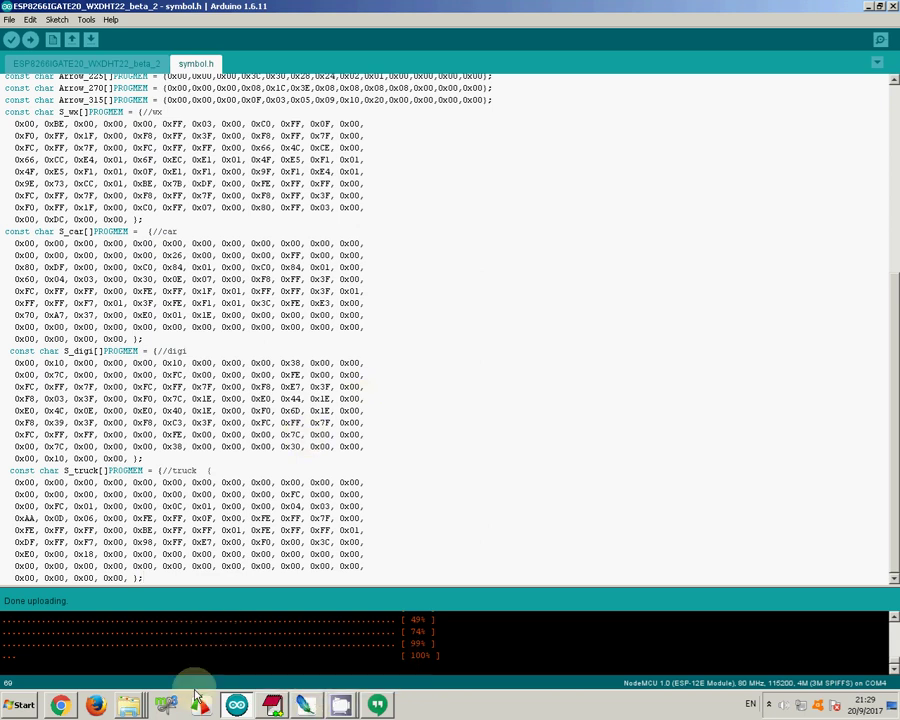
Switch to Photoshop, bring aprs-symbols-64-droid.png in front of Untitled-2, and move the marquee selection from the G diamond onto the flame symbol
left_click(305, 705)
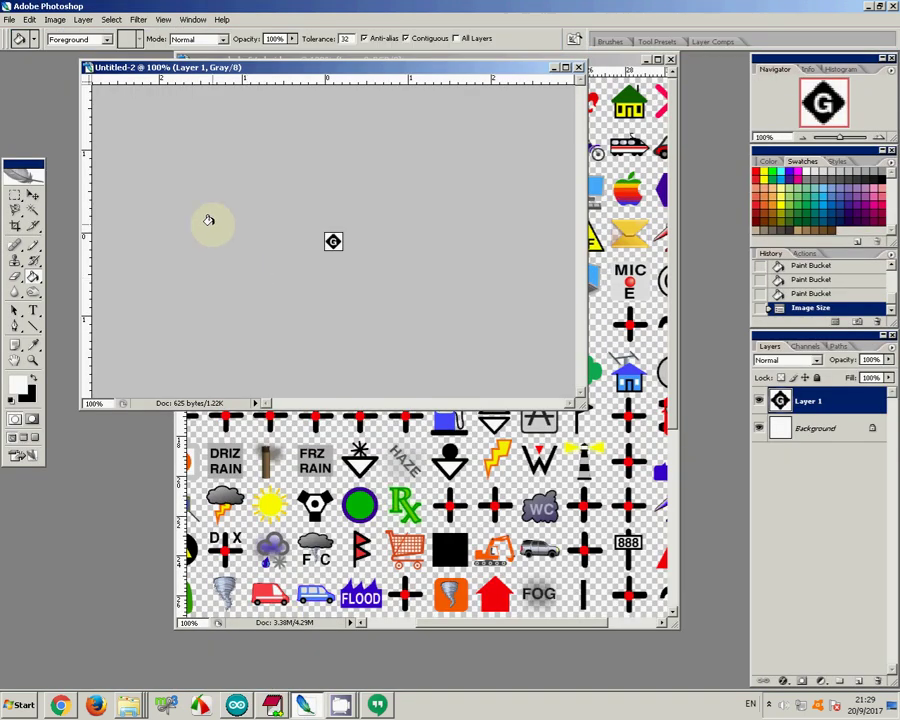
left_click_drag(328, 70, 342, 212)
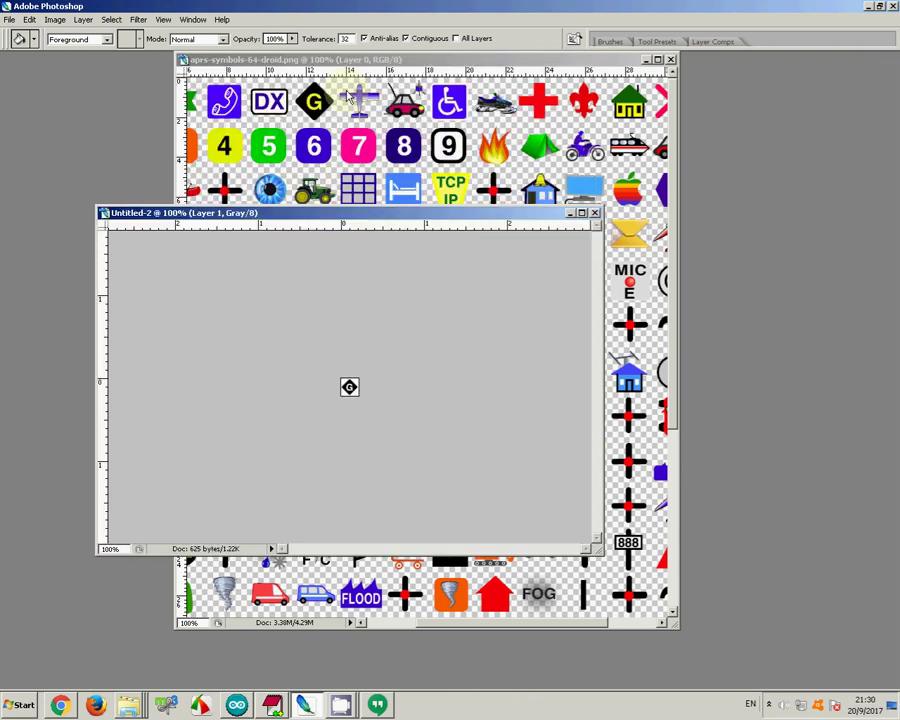
left_click(350, 70)
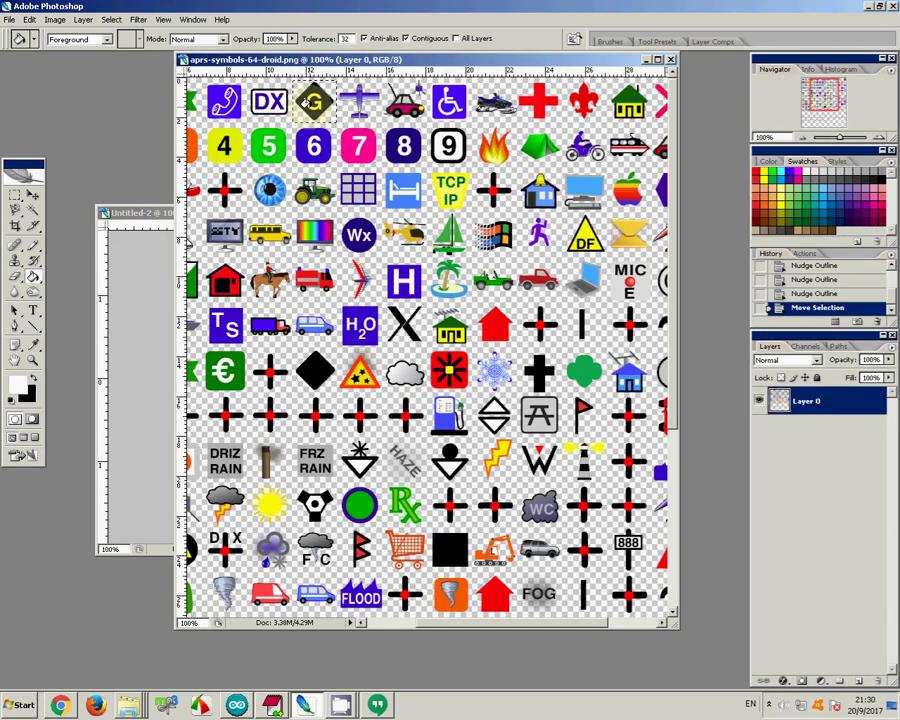
key("m")
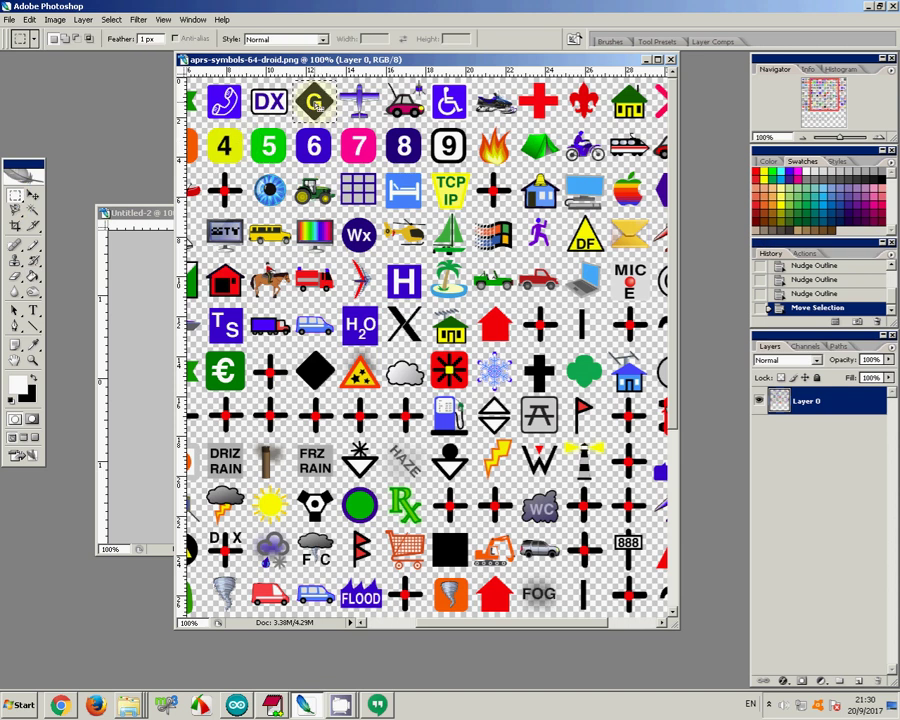
left_click_drag(318, 107, 455, 152)
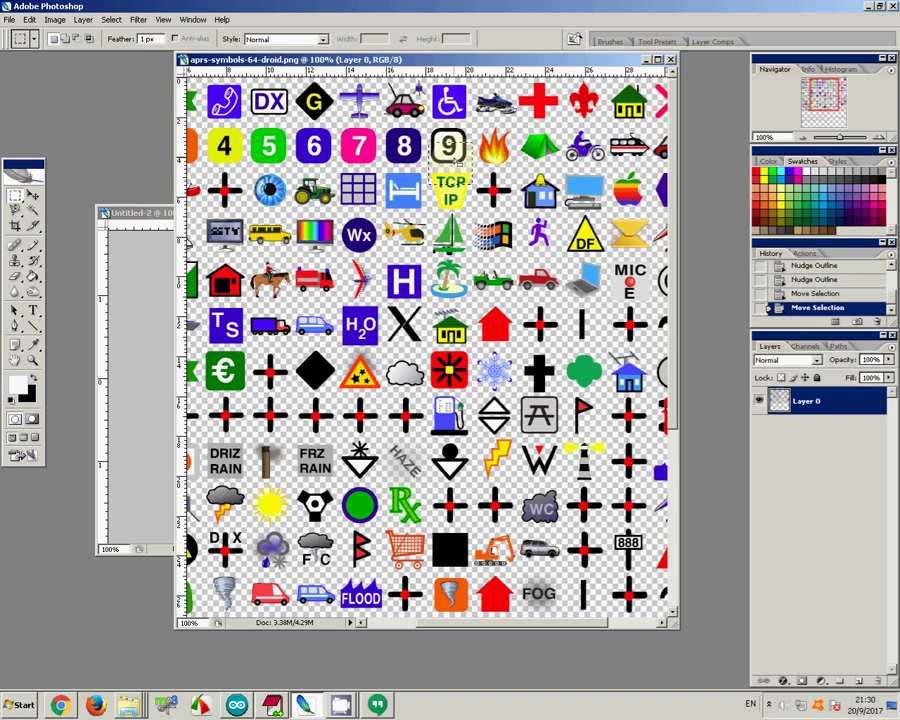
left_click_drag(452, 158, 497, 158)
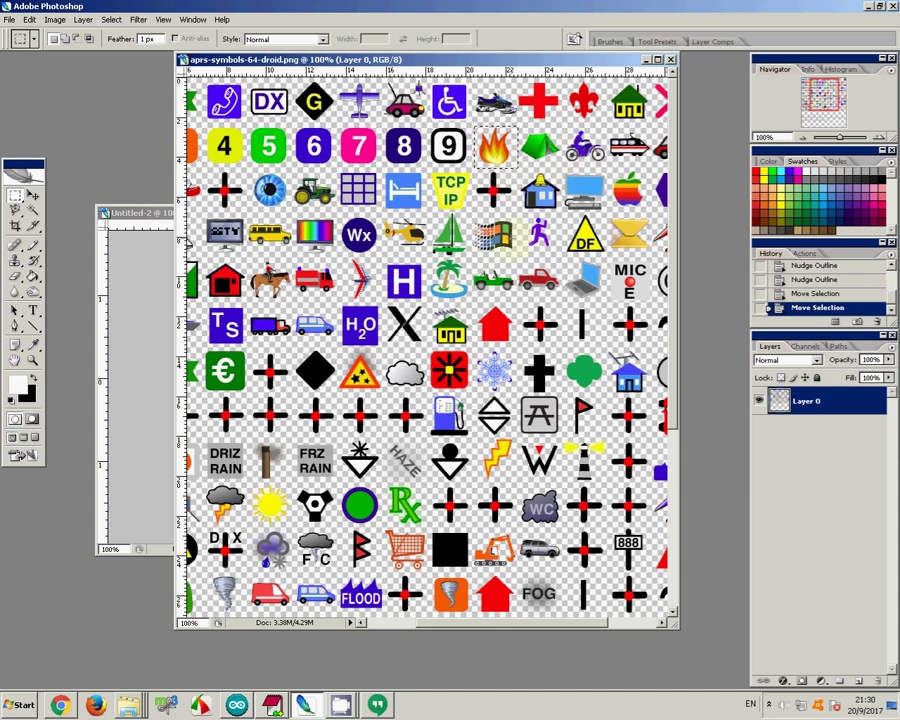
left_click(360, 704)
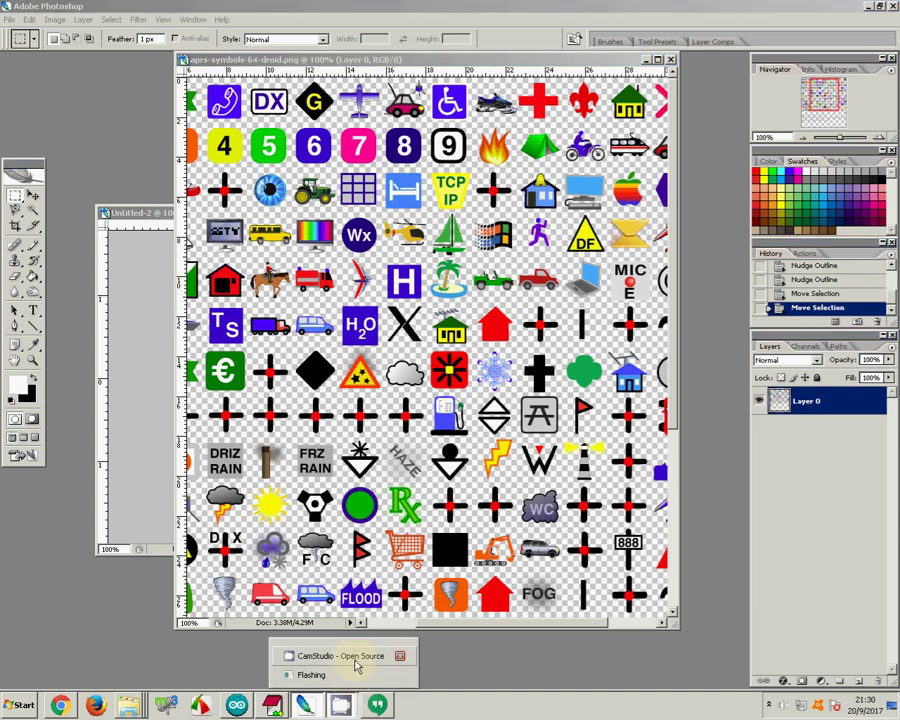
left_click(341, 676)
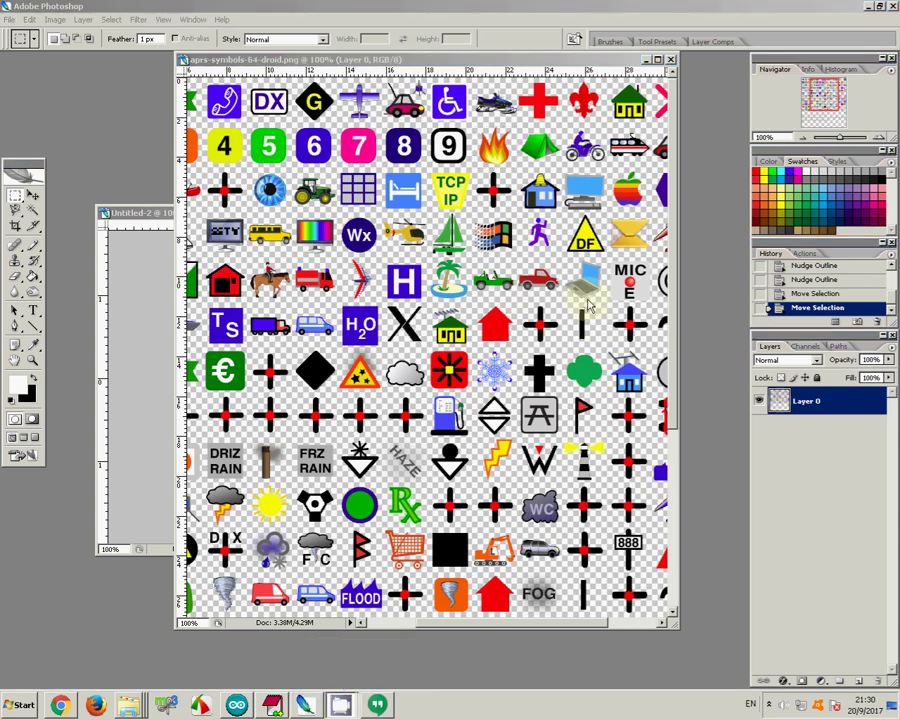